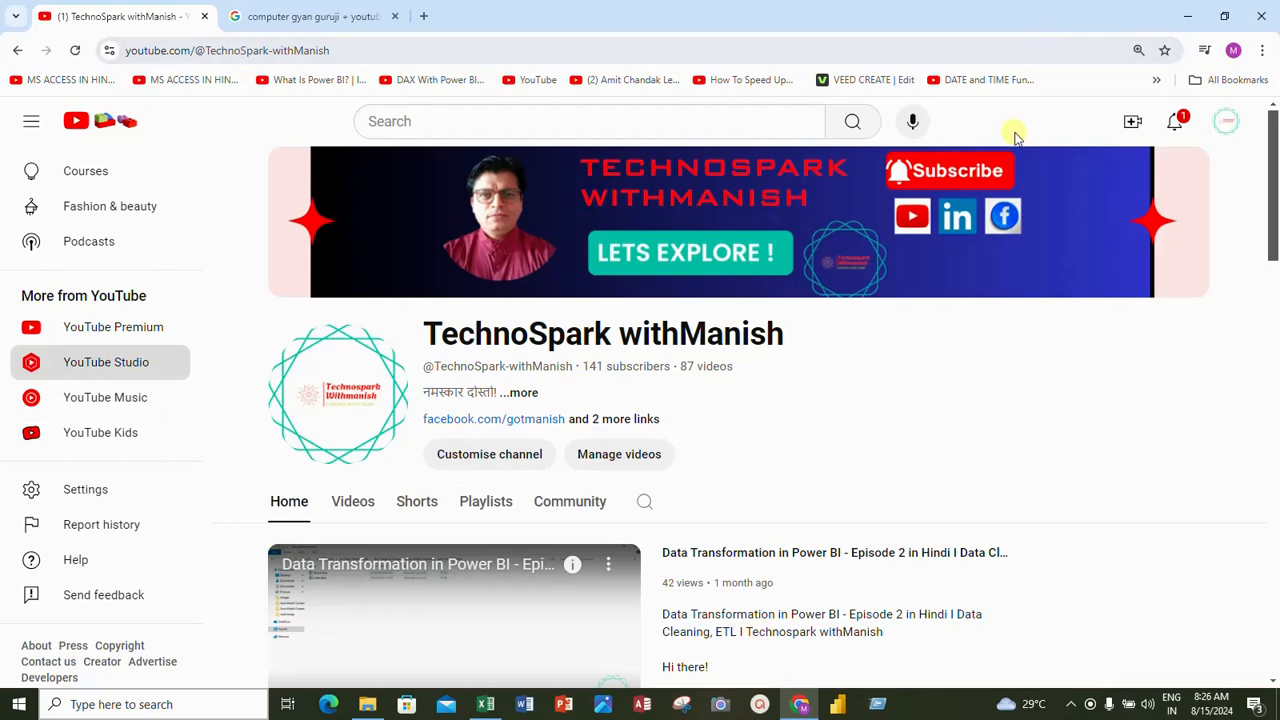
Switch from the browser to the Excel workbook and add a new worksheet
left_click(1189, 20)
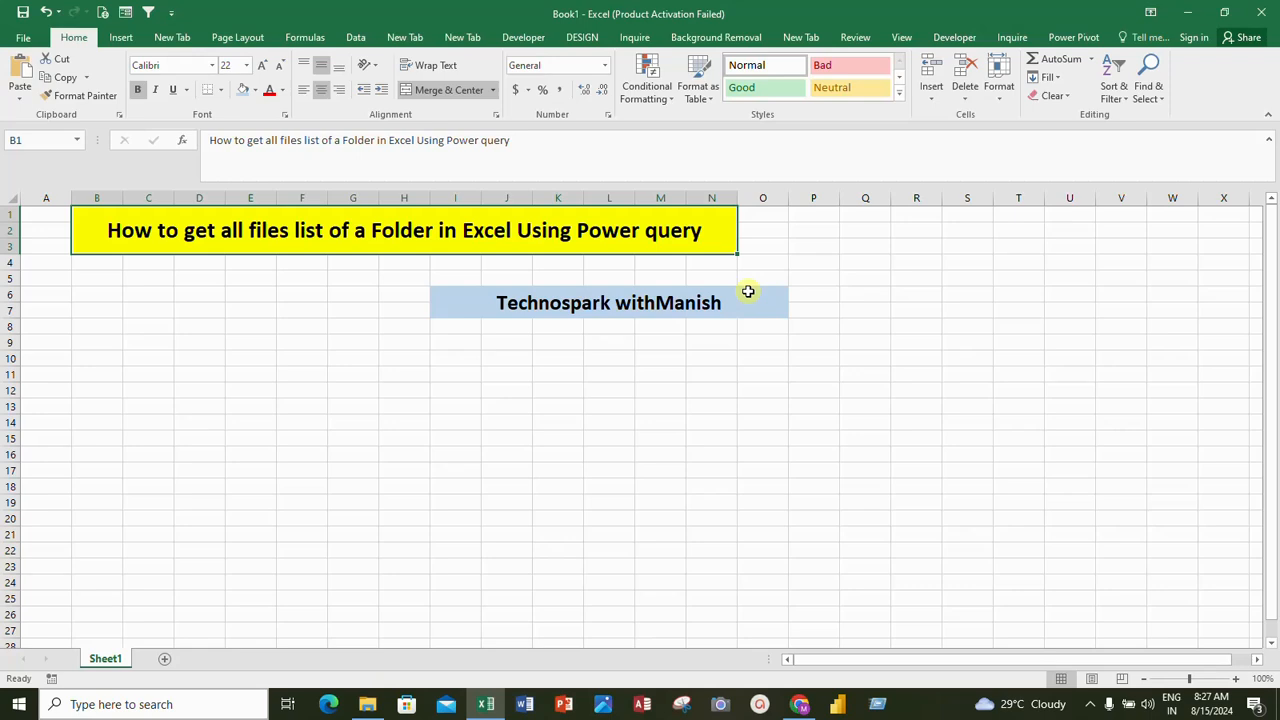
left_click(164, 658)
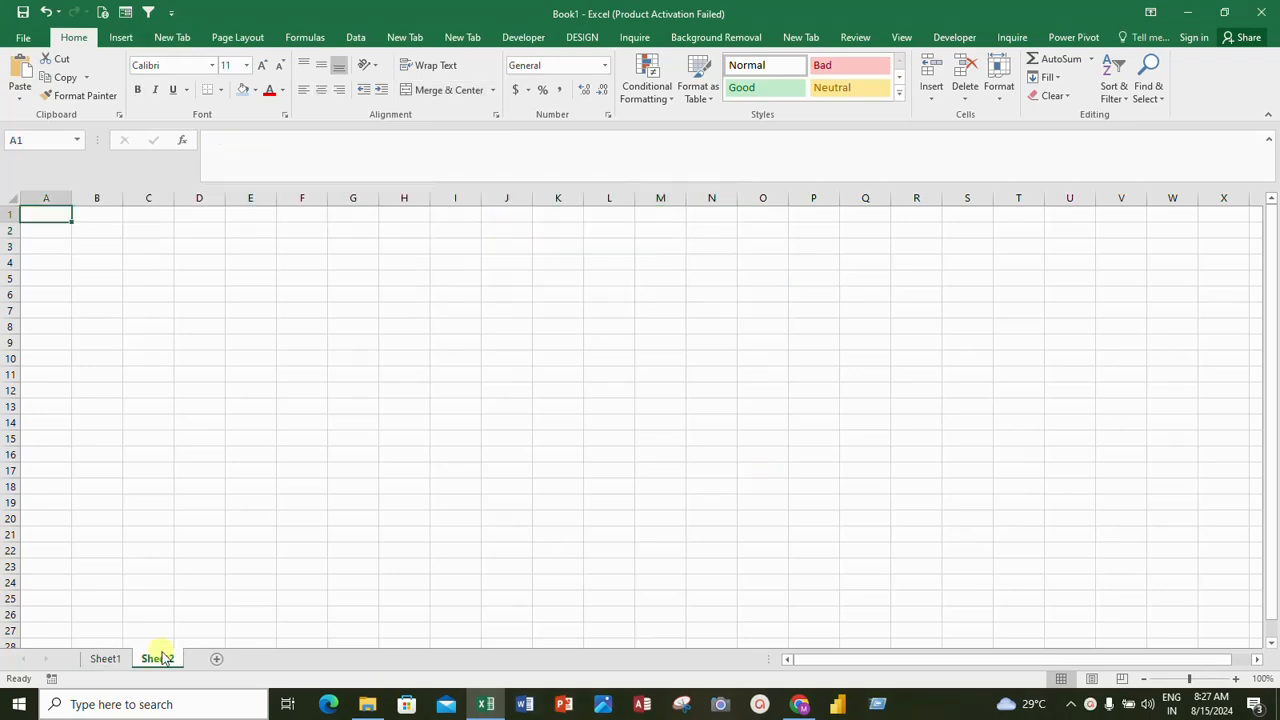
Create a new query from a folder, using the Desktop folder as the source path
left_click(355, 37)
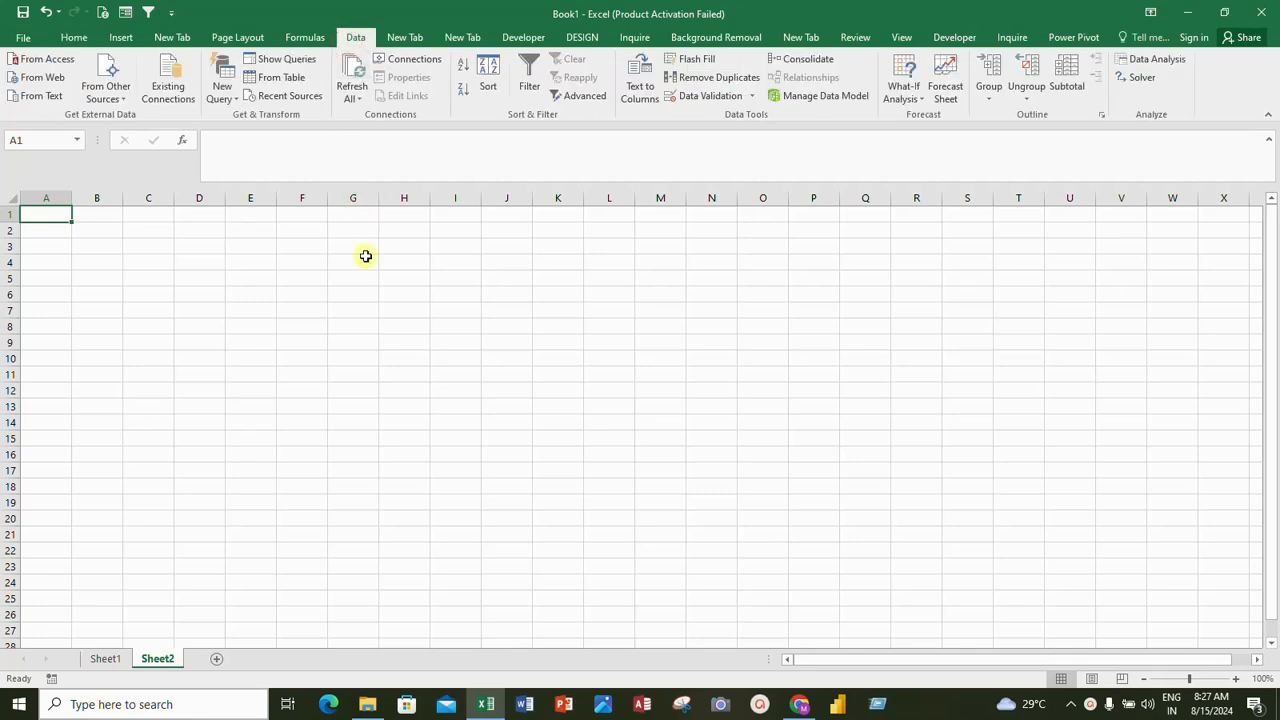
left_click(224, 92)
mouse_move(246, 138)
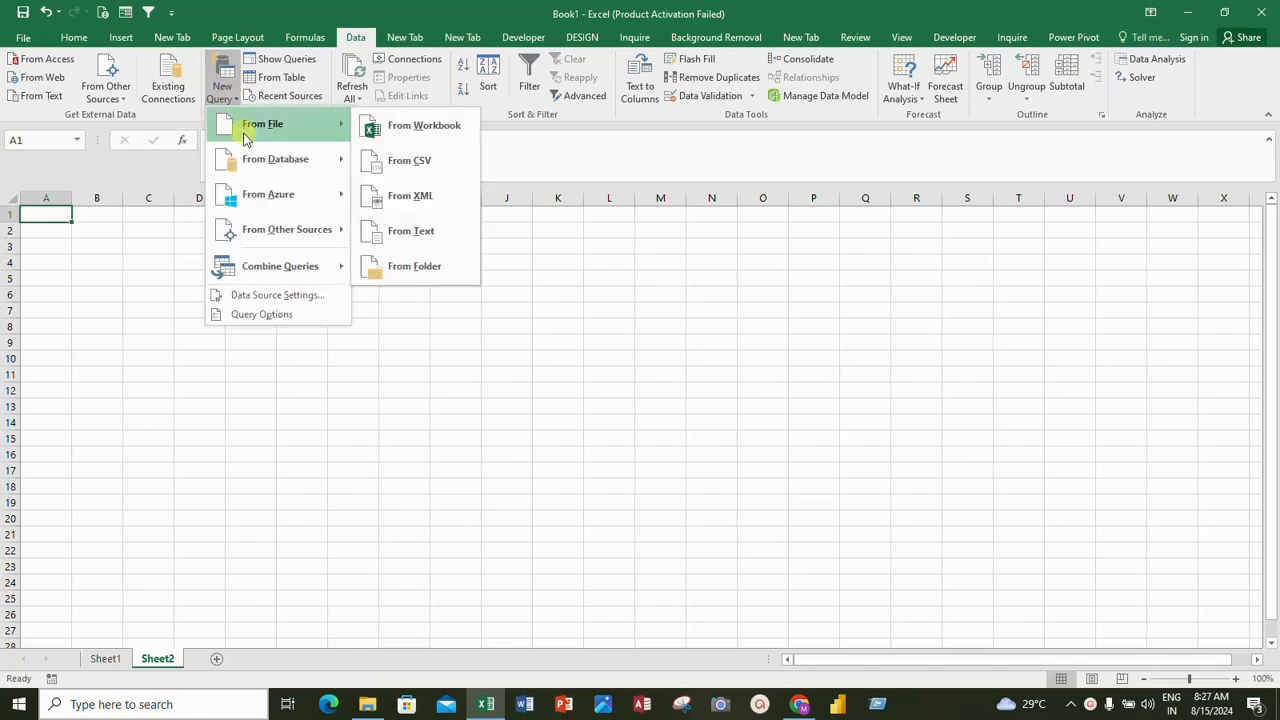
left_click(396, 268)
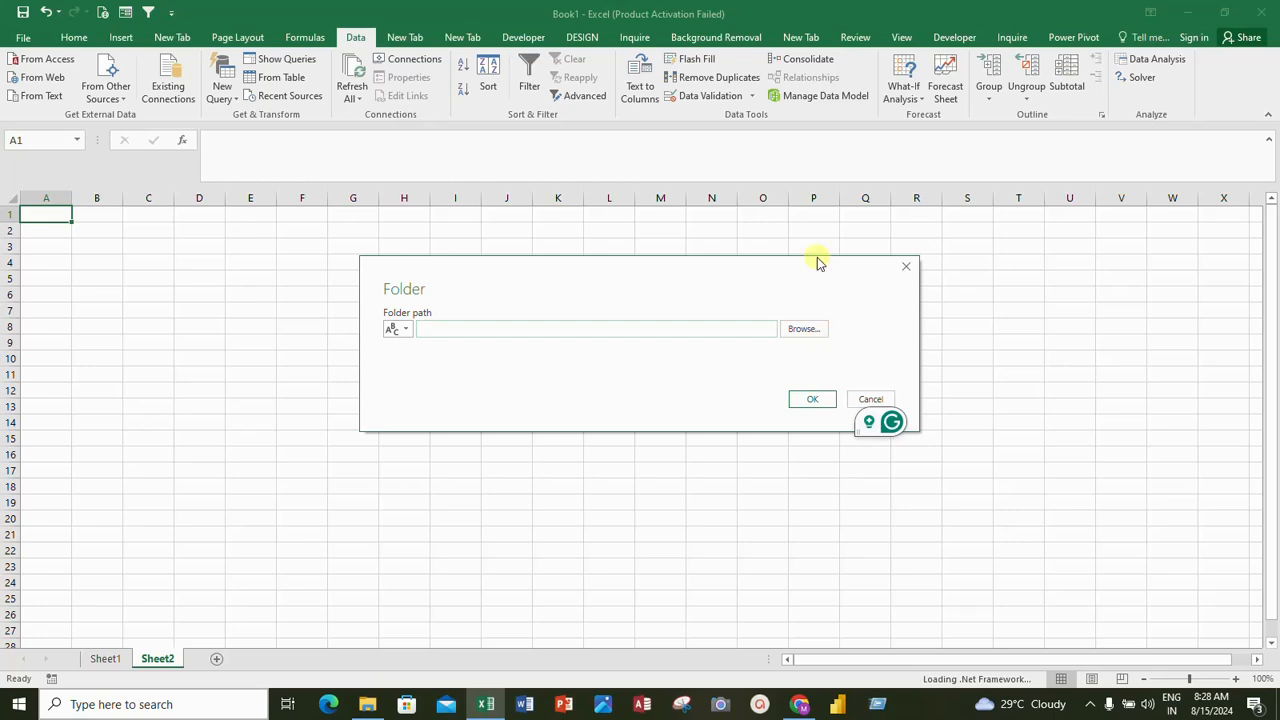
left_click(813, 331)
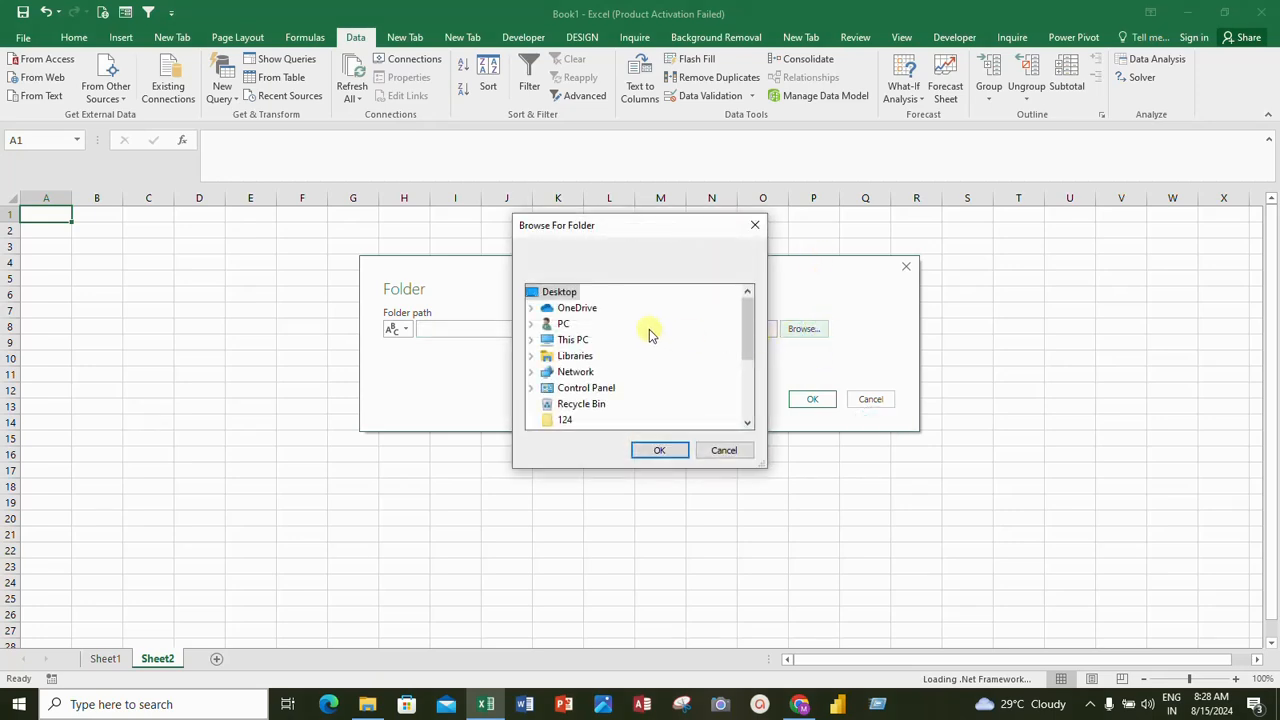
left_click(575, 292)
left_click(678, 450)
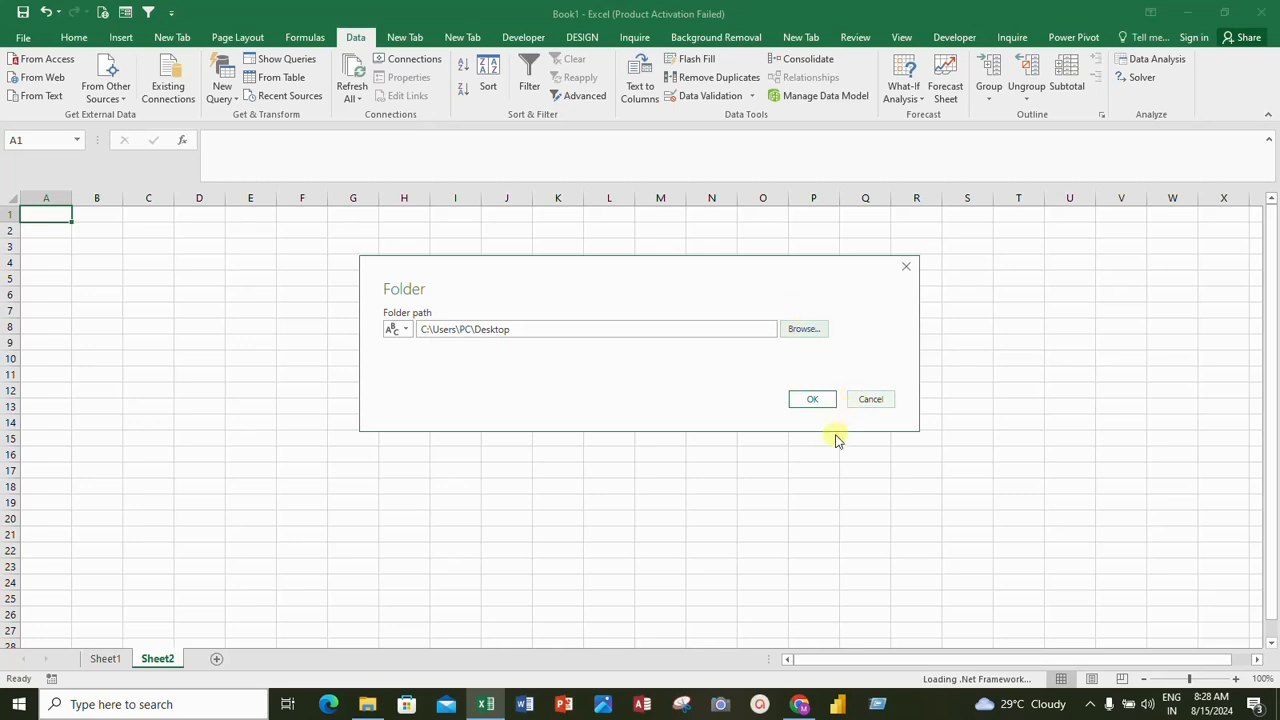
left_click(813, 399)
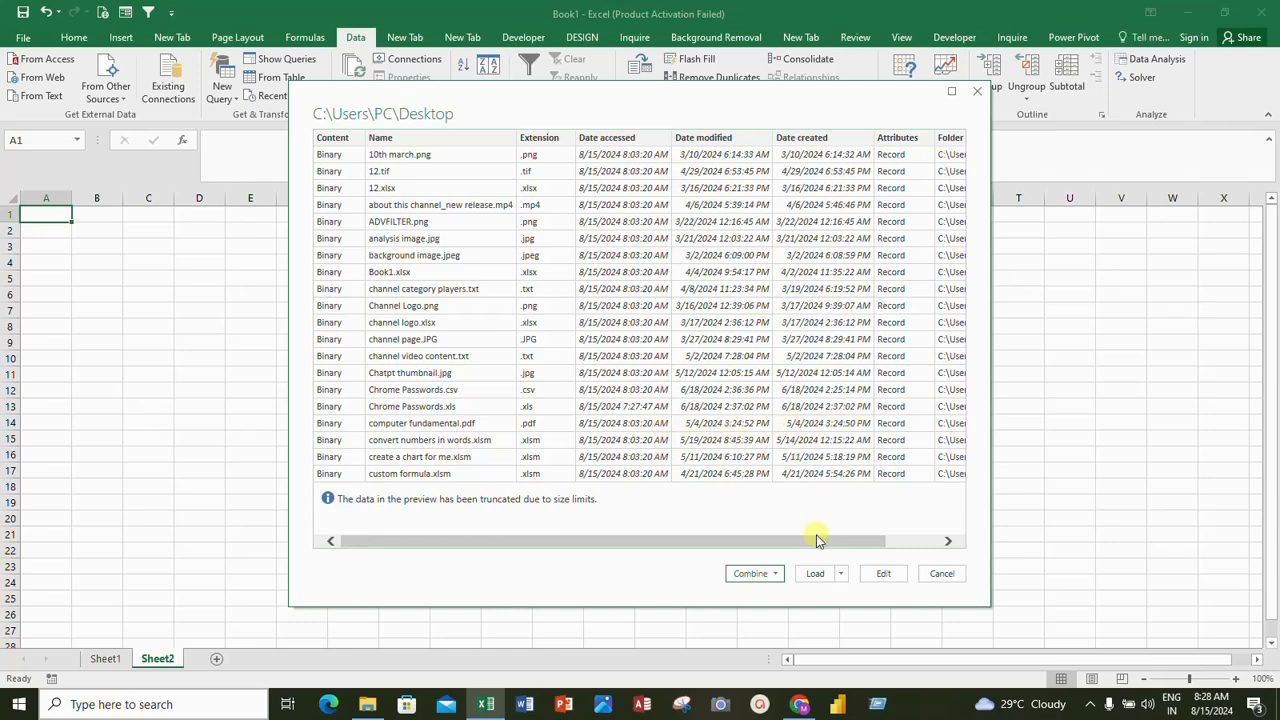
Load the Desktop file list into the workbook as a table and close the Workbook Queries pane
left_click_drag(820, 540, 726, 563)
left_click(842, 574)
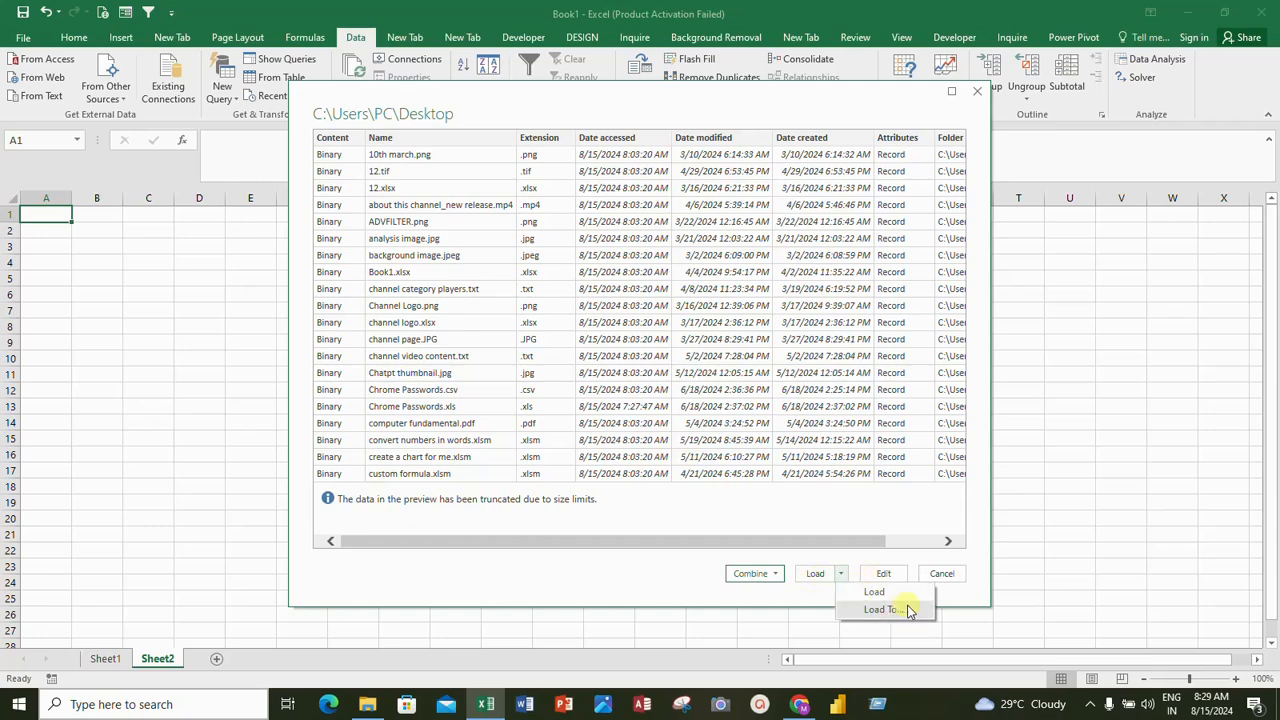
left_click(815, 576)
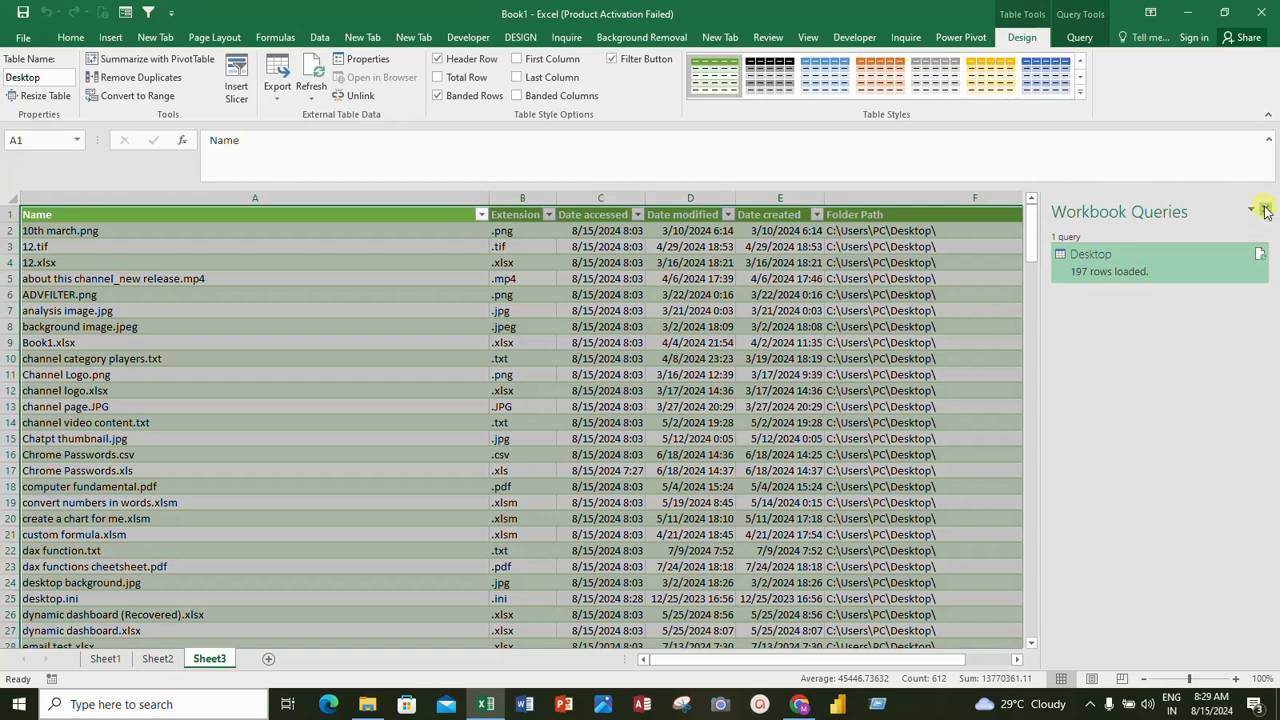
left_click(1264, 210)
Review the loaded file list and narrow its Name column
scroll(352, 578, "down", 4)
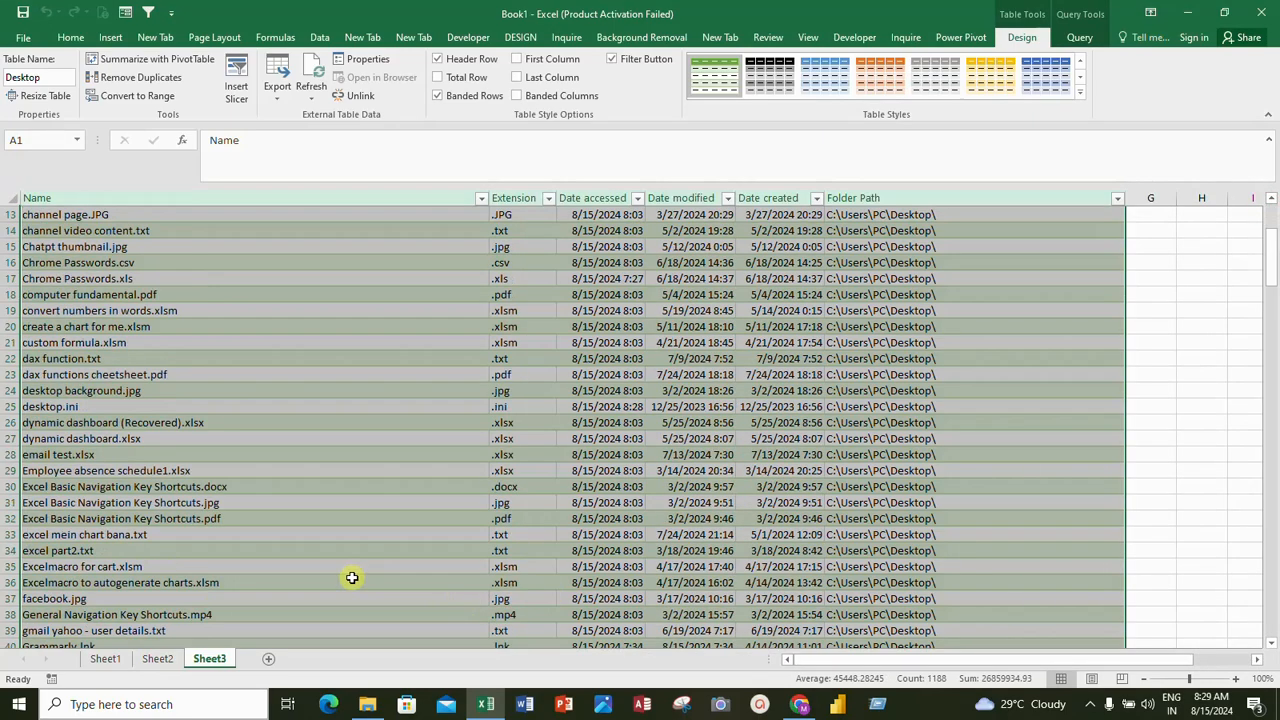
scroll(352, 578, "down", 19)
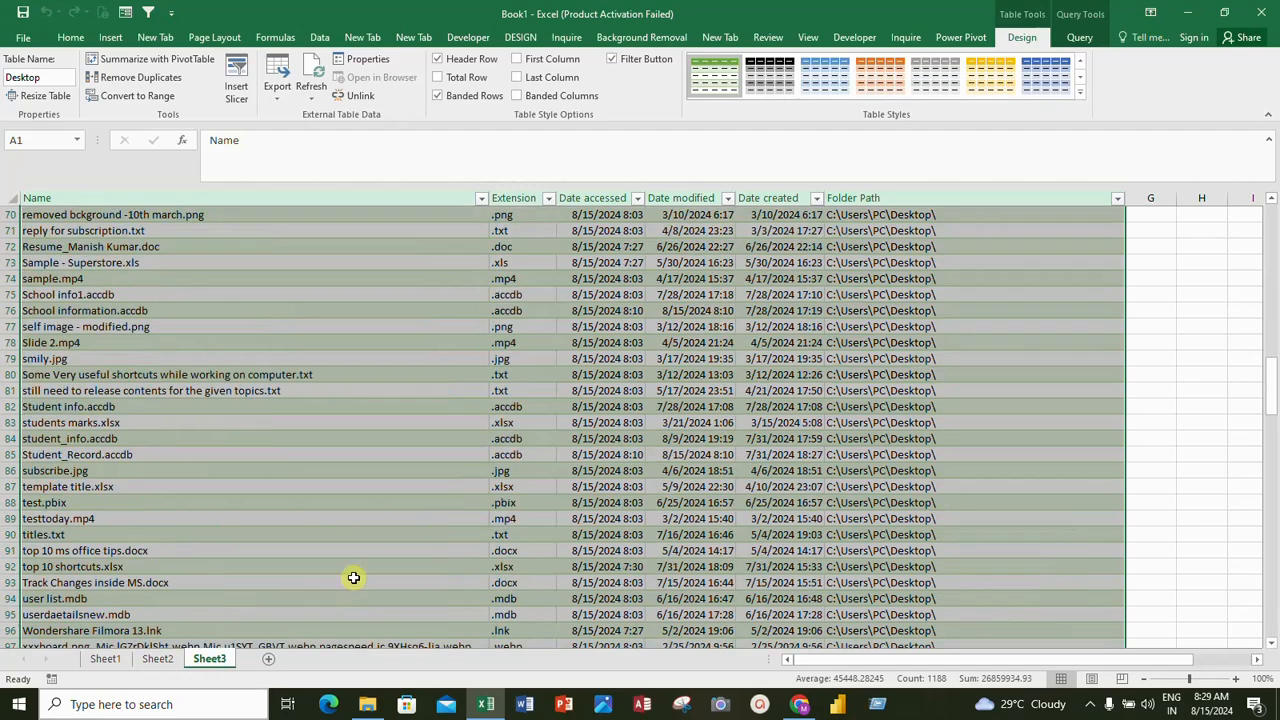
scroll(354, 578, "up", 20)
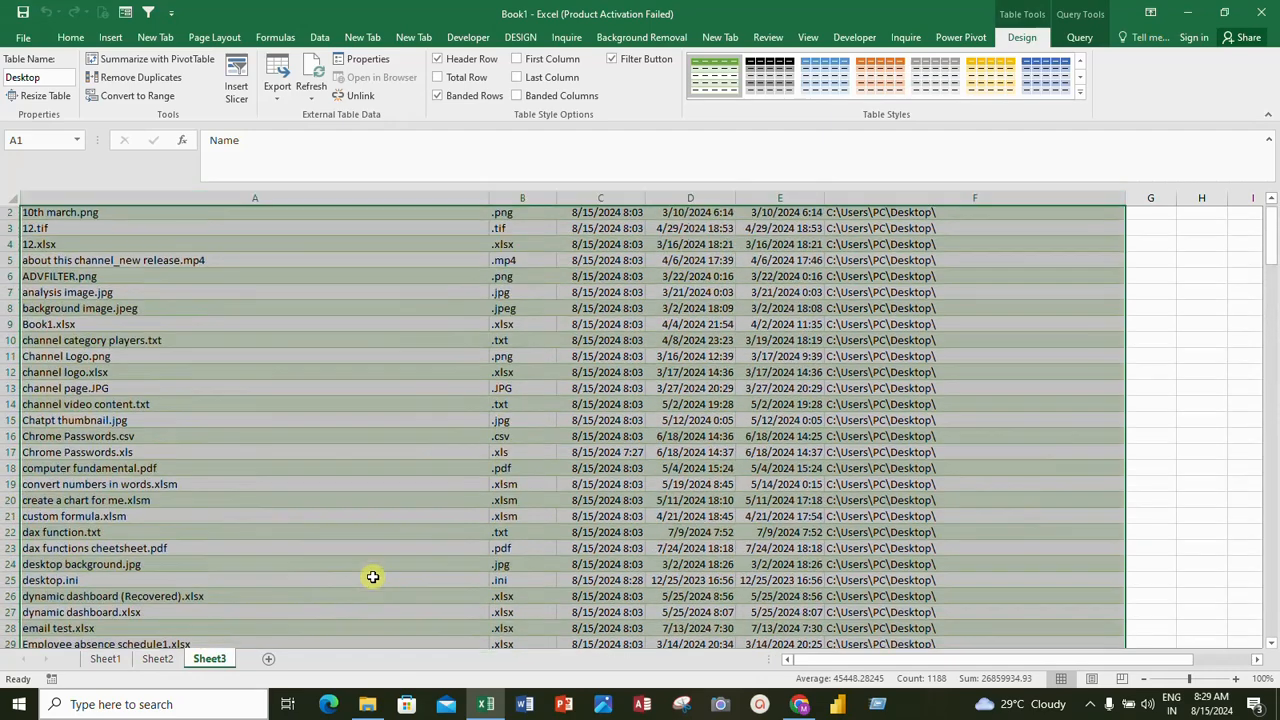
scroll(372, 577, "up", 1)
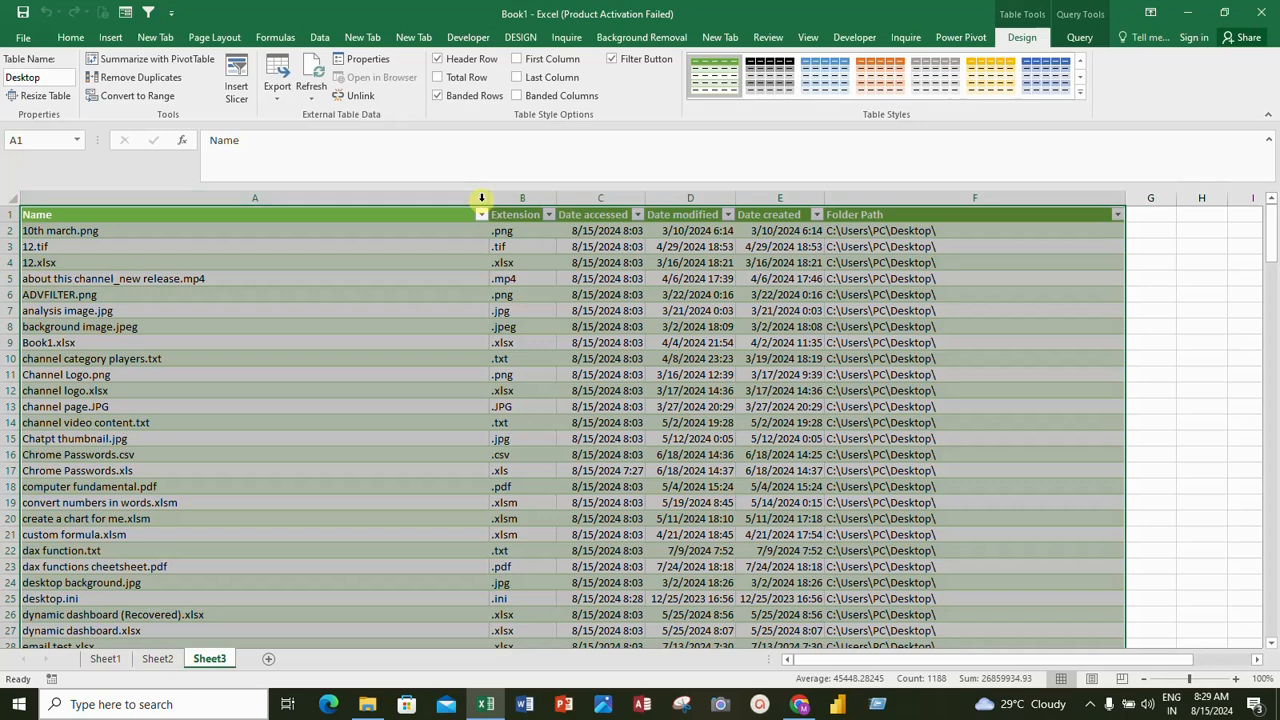
left_click_drag(489, 197, 339, 222)
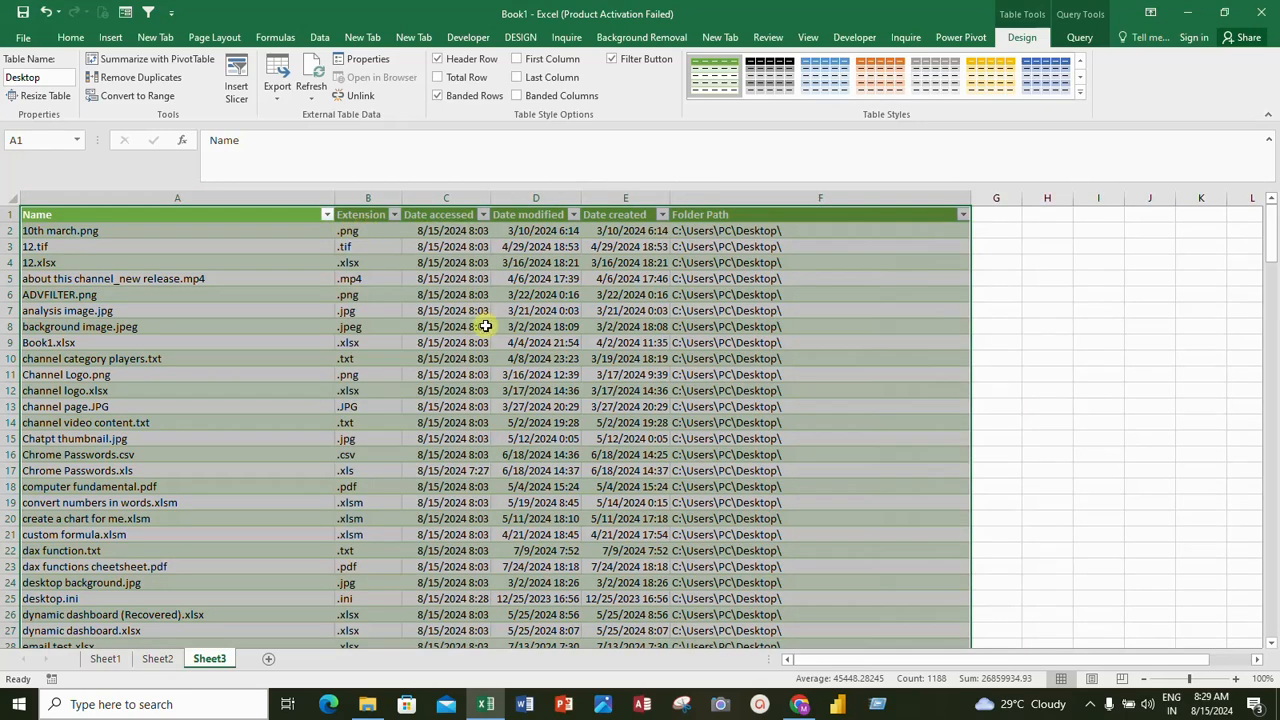
Insert a slicer for the Extension column of the file table
left_click(396, 215)
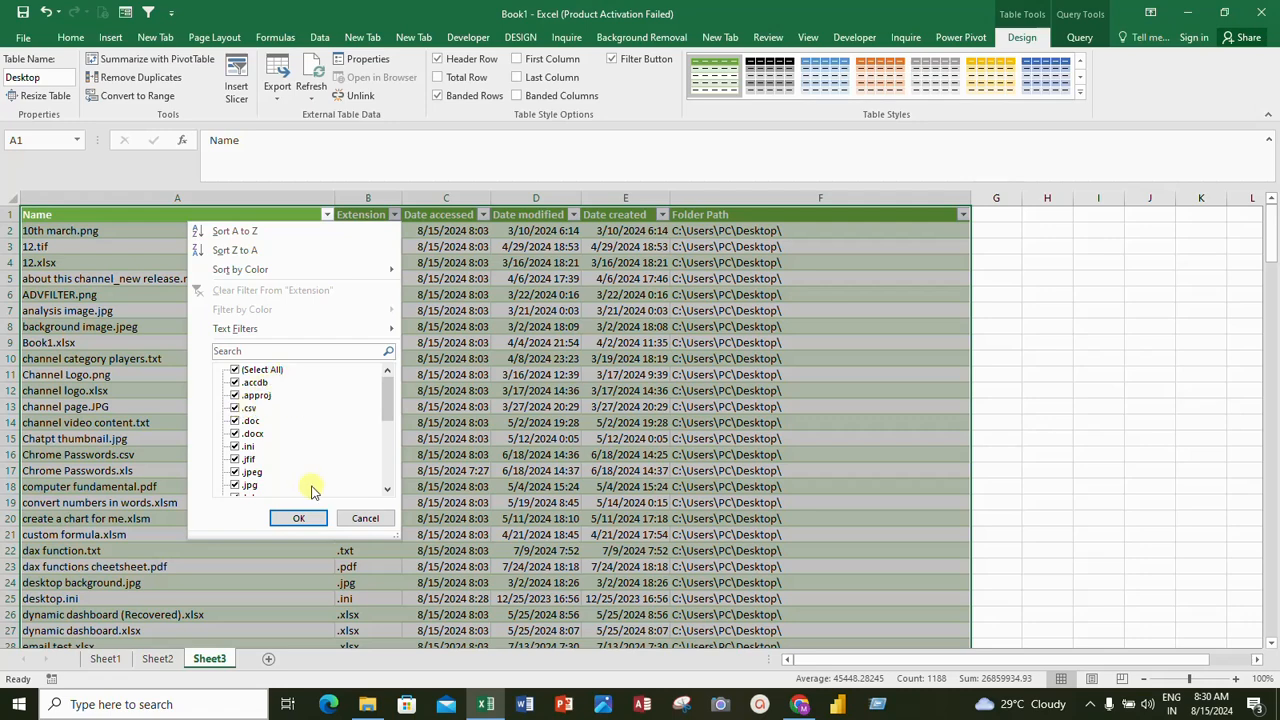
left_click(366, 518)
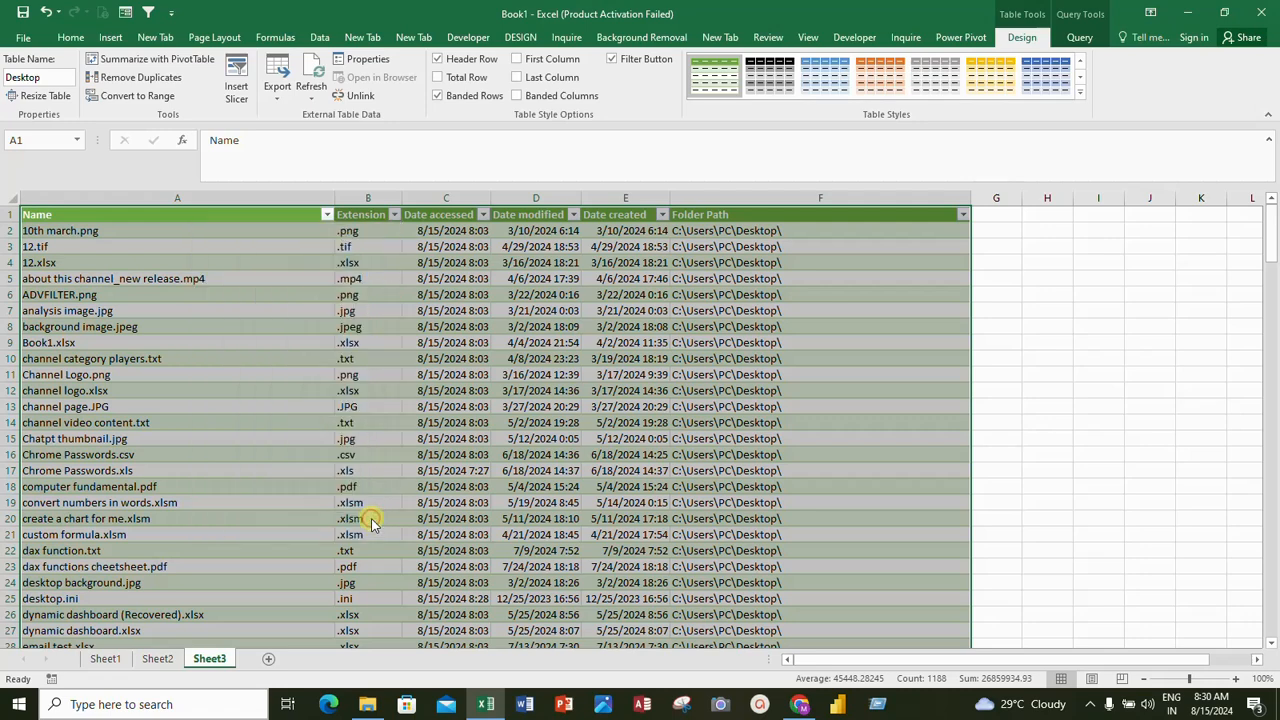
left_click(236, 78)
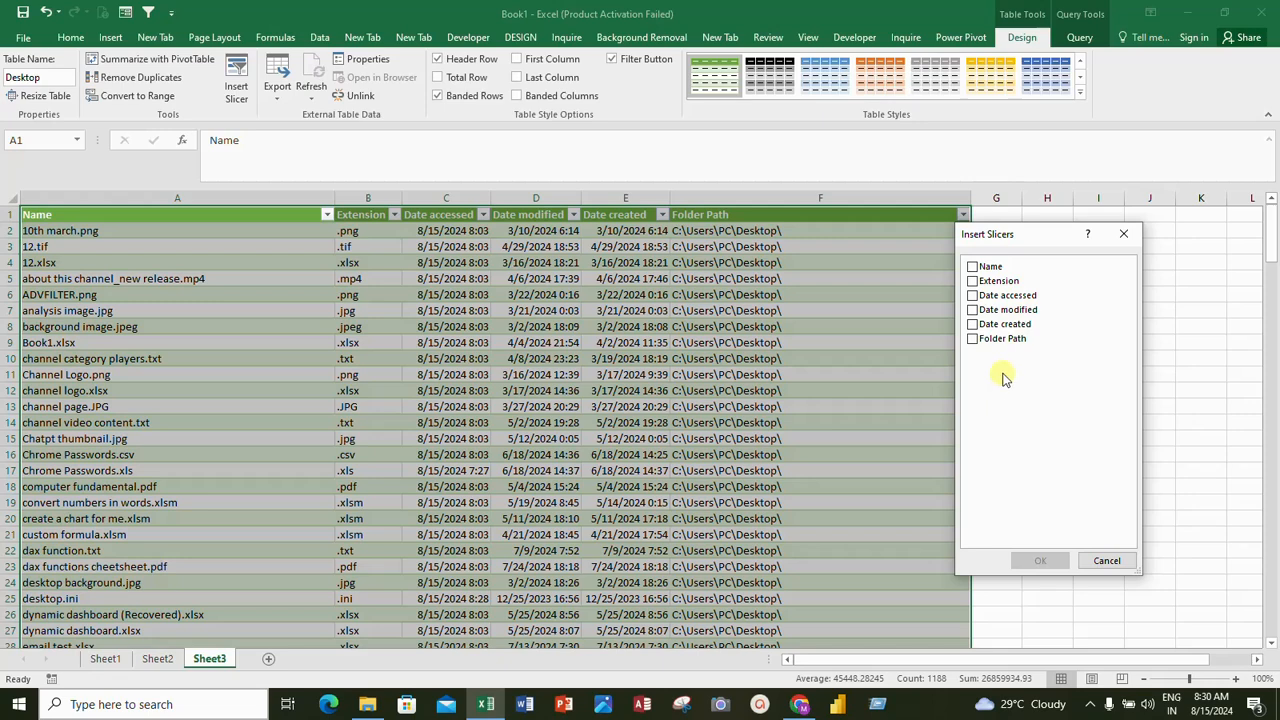
left_click(972, 283)
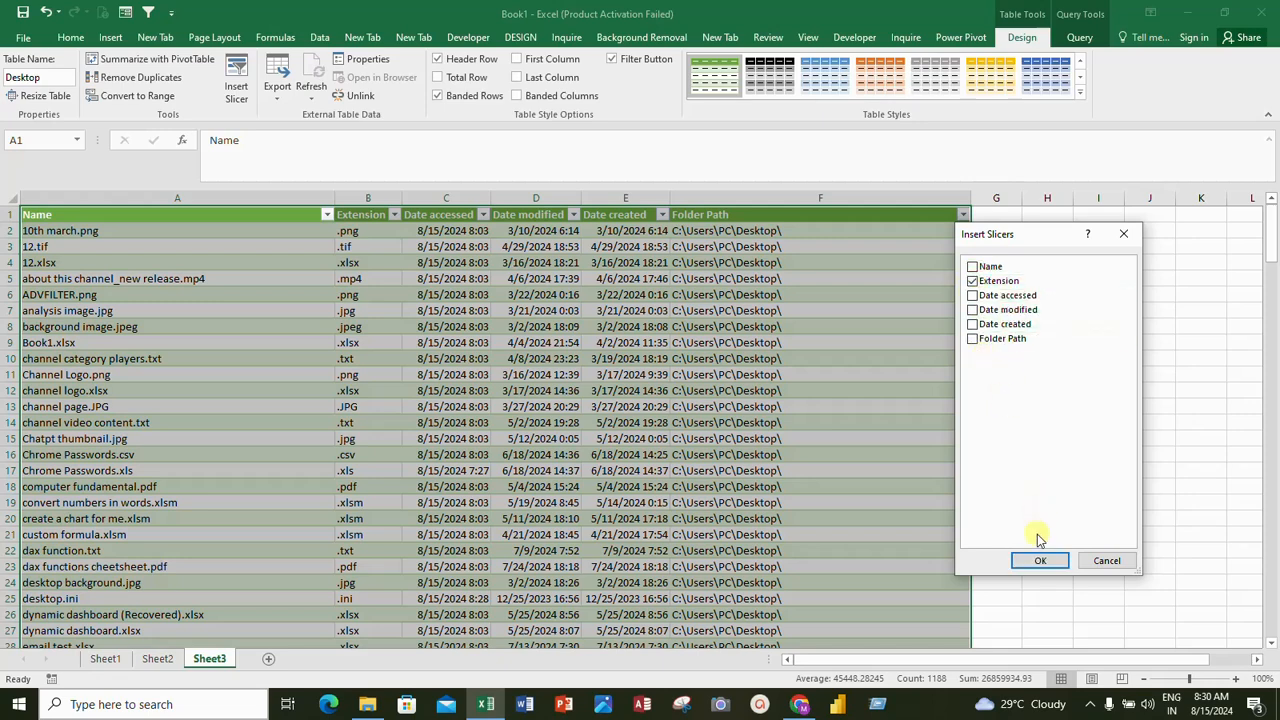
left_click(1039, 562)
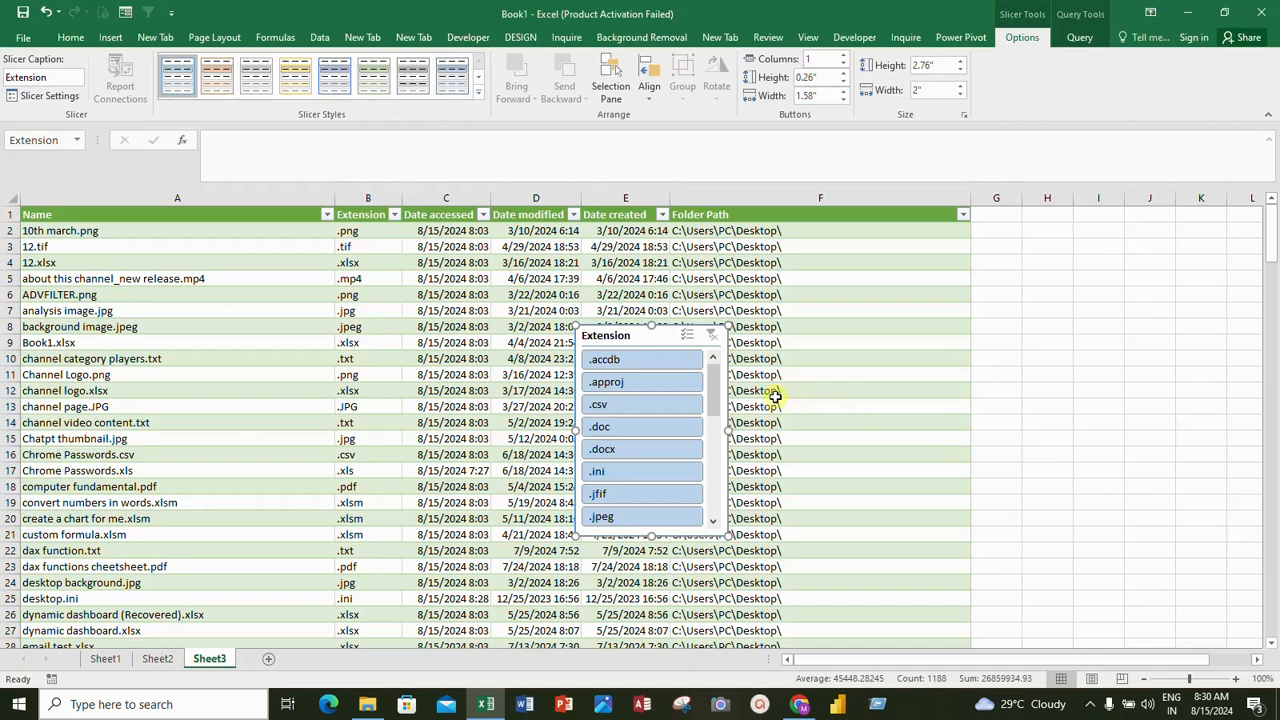
Move the Extension slicer up over the Extension and Date accessed columns and apply the yellow slicer style
left_click_drag(622, 340, 422, 262)
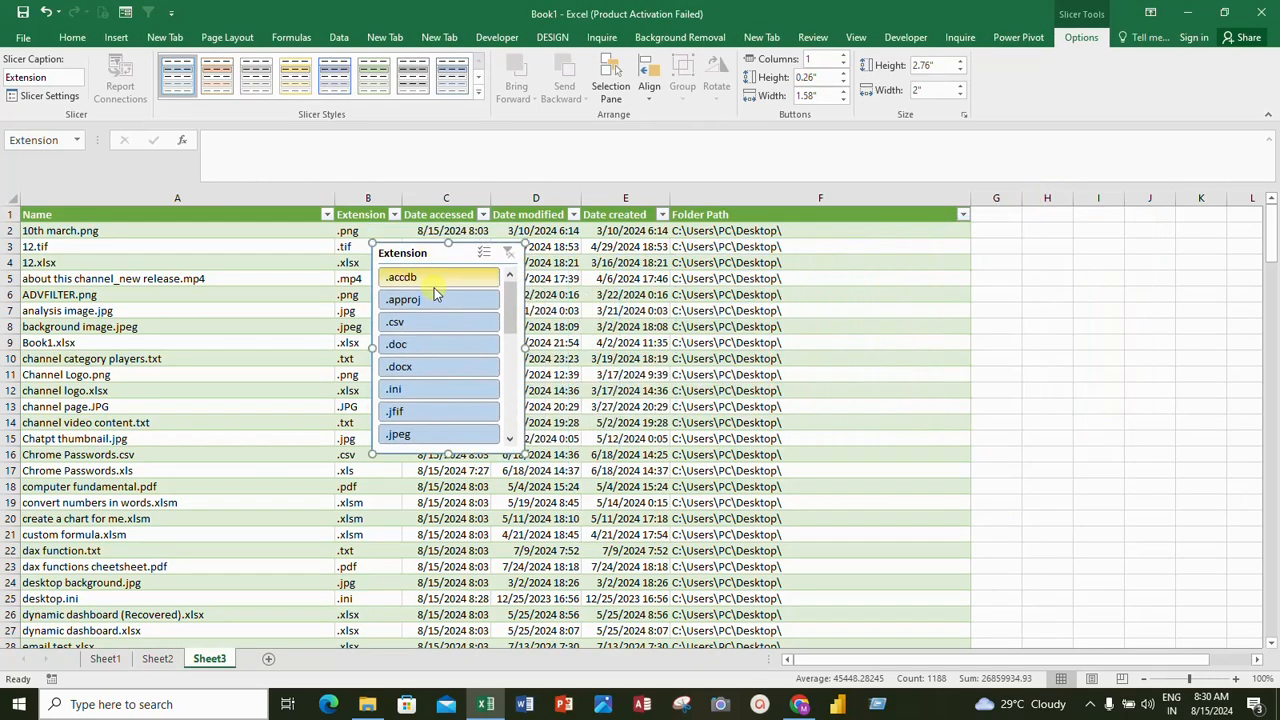
left_click(220, 78)
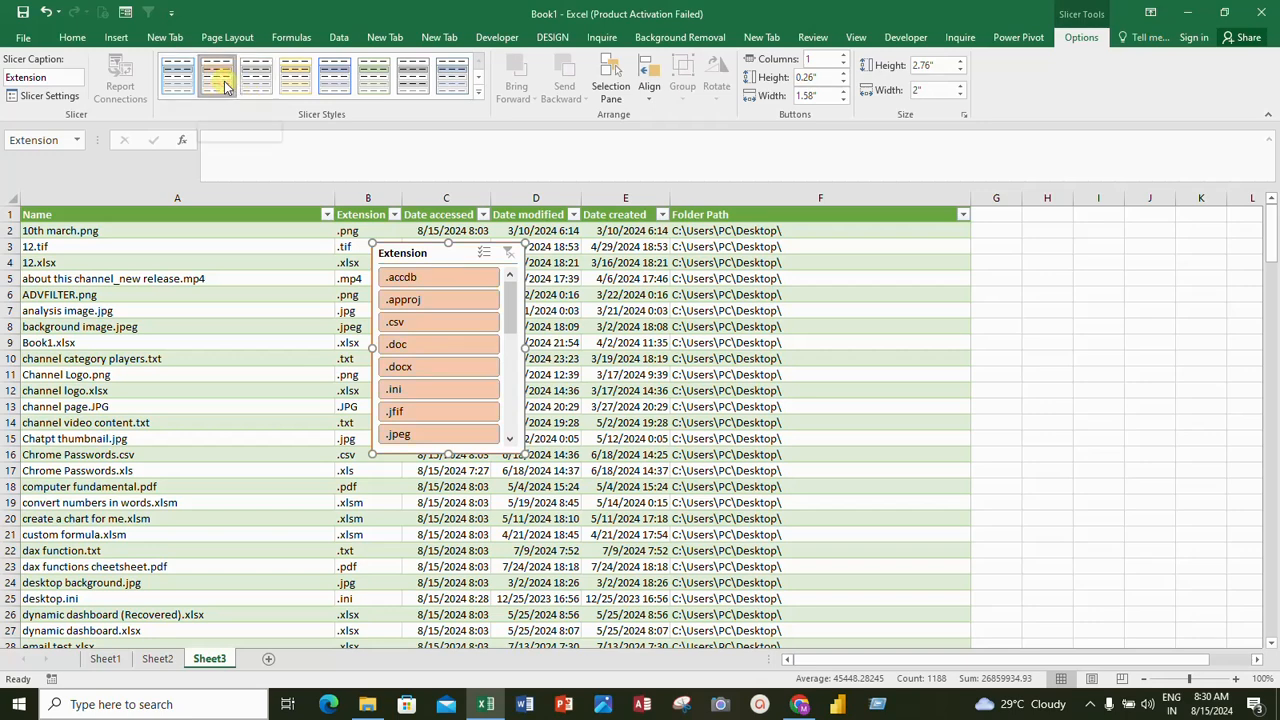
left_click(300, 82)
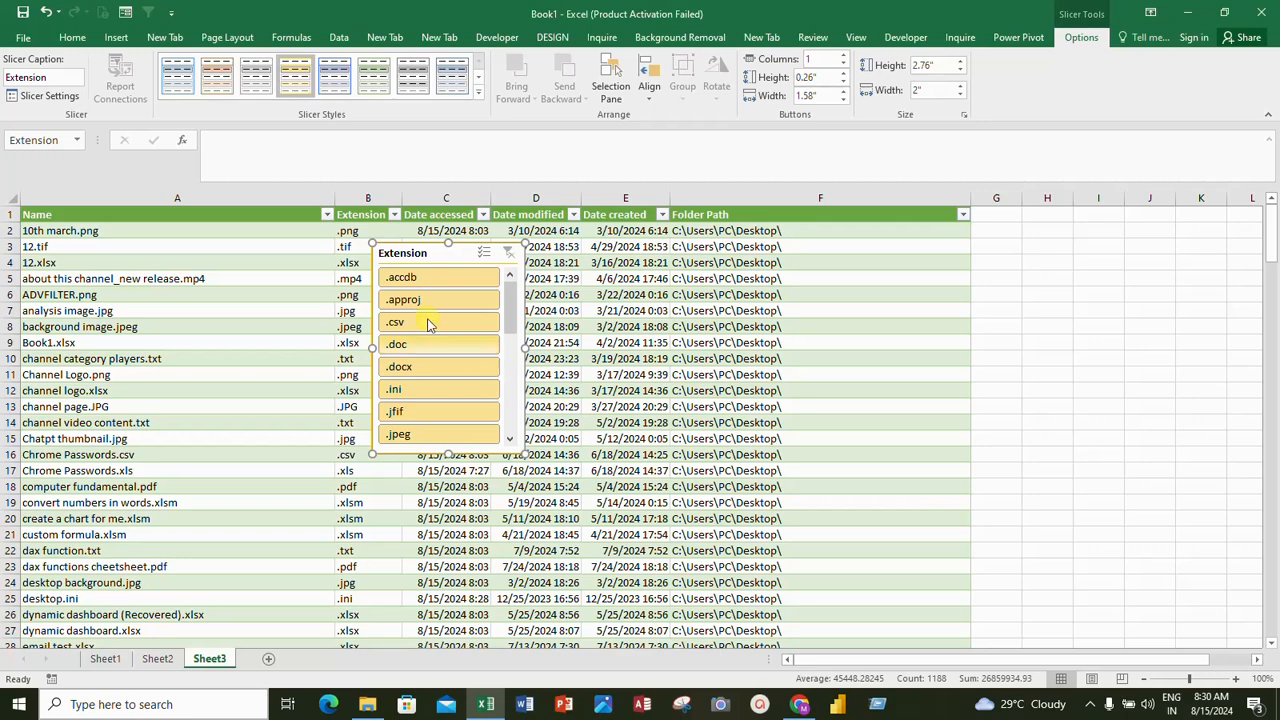
left_click(78, 38)
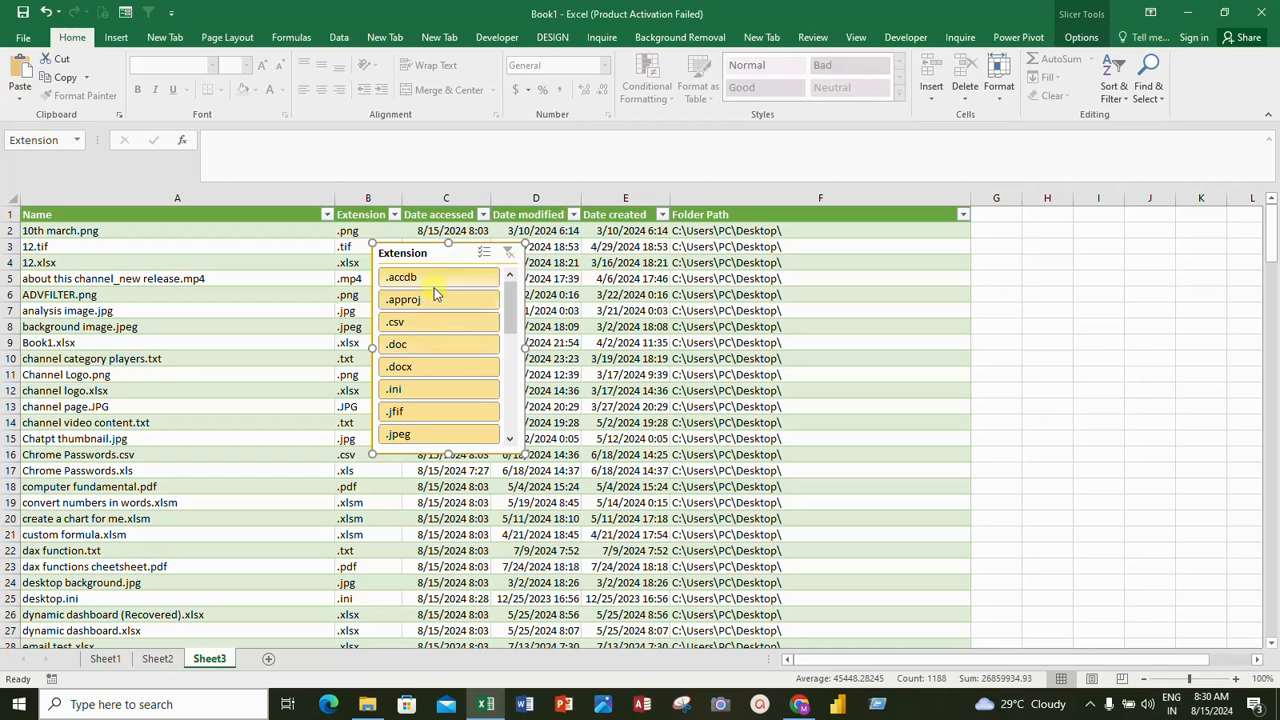
Filter the file list with the slicer by .accdb, .csv, .doc and .xlsx in turn
scroll(425, 358, "down", 4)
scroll(423, 363, "up", 4)
left_click(410, 279)
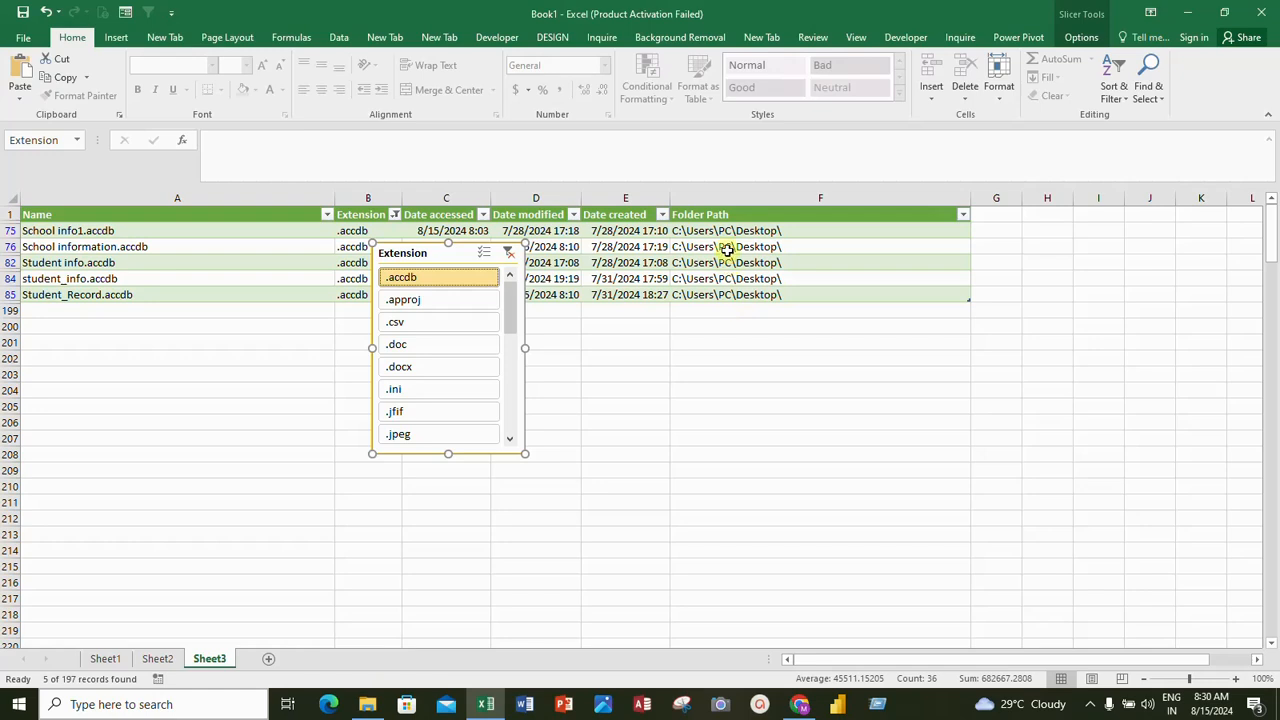
left_click(408, 330)
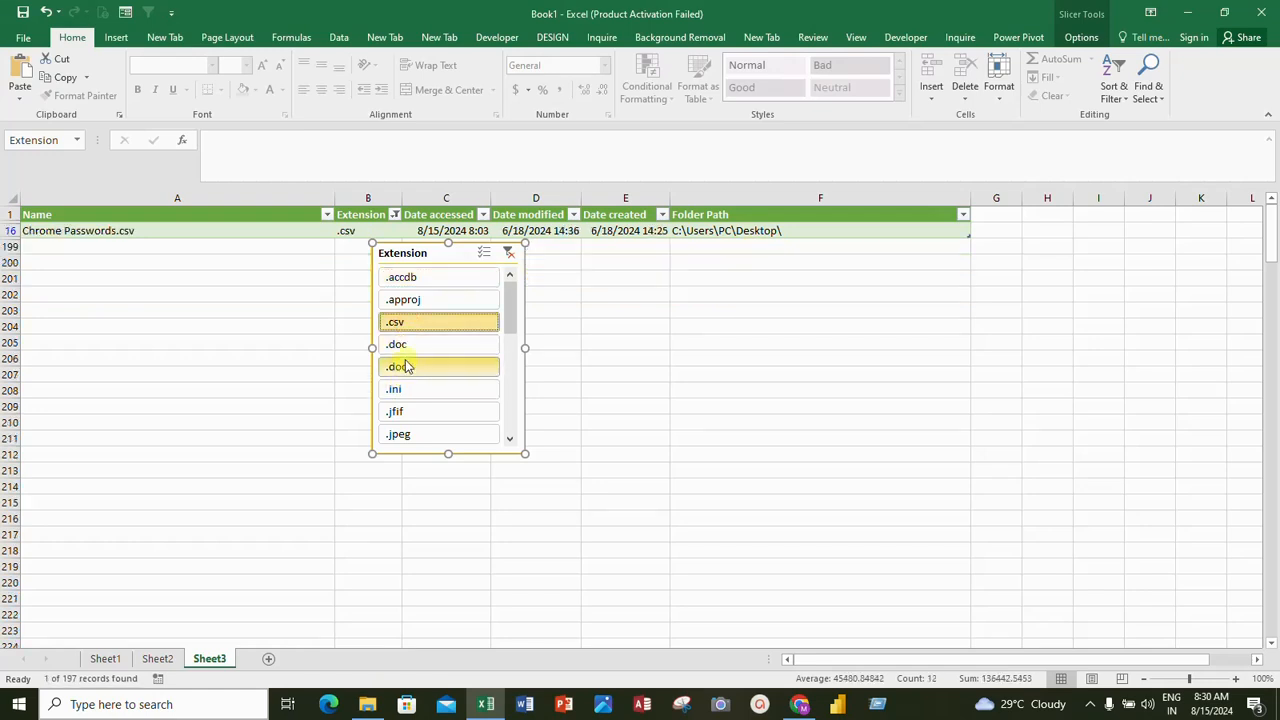
left_click(406, 350)
scroll(410, 390, "down", 5)
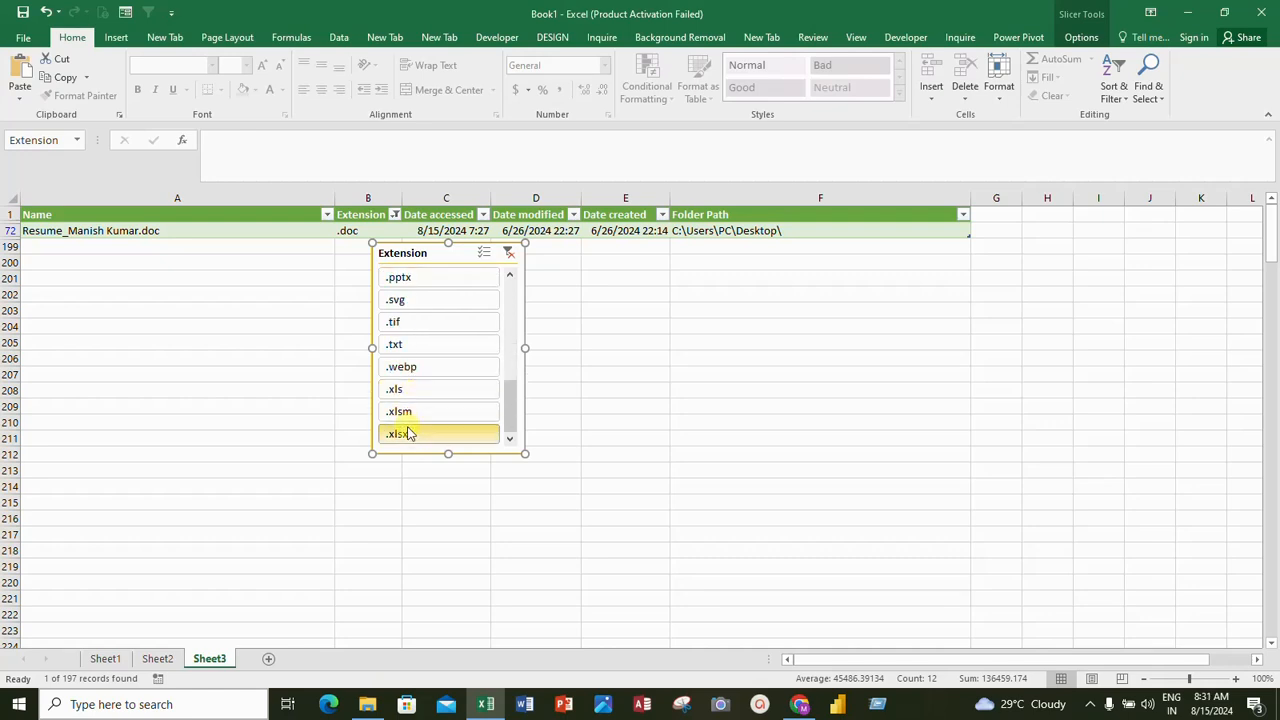
left_click(408, 433)
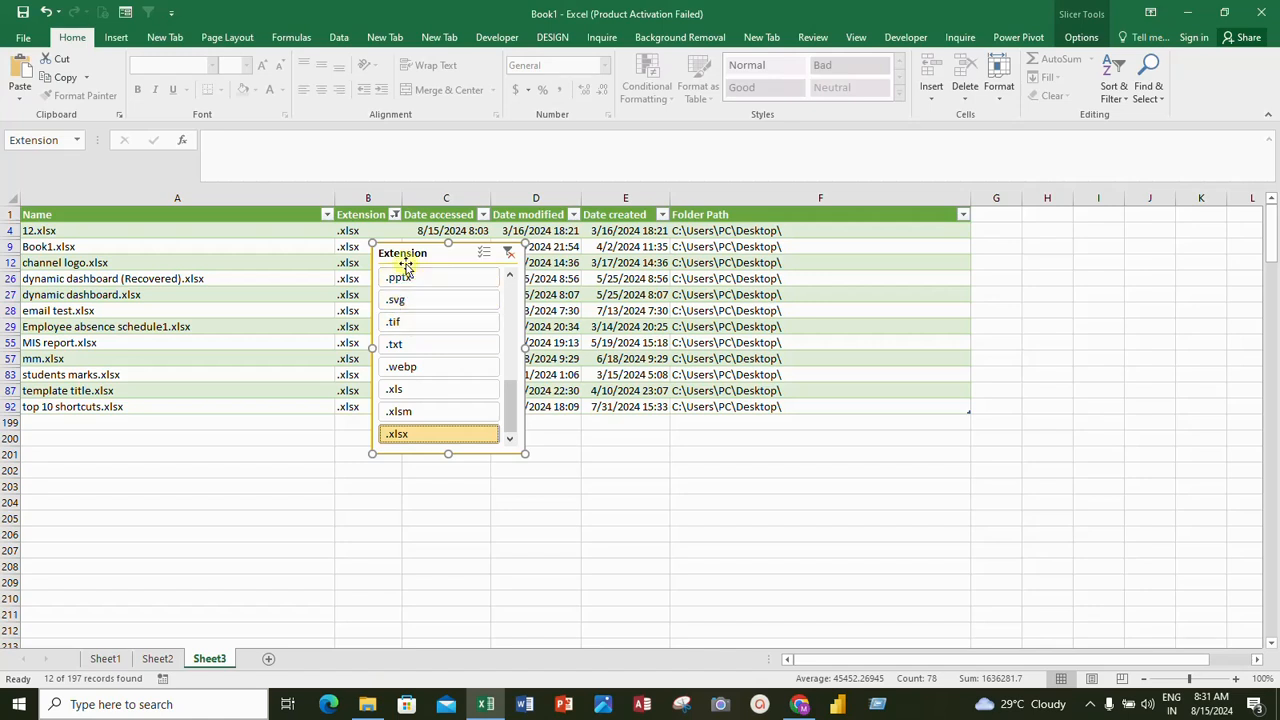
Clear the Extension slicer's filter so that all file types are included
scroll(420, 390, "up", 3)
scroll(425, 390, "up", 1)
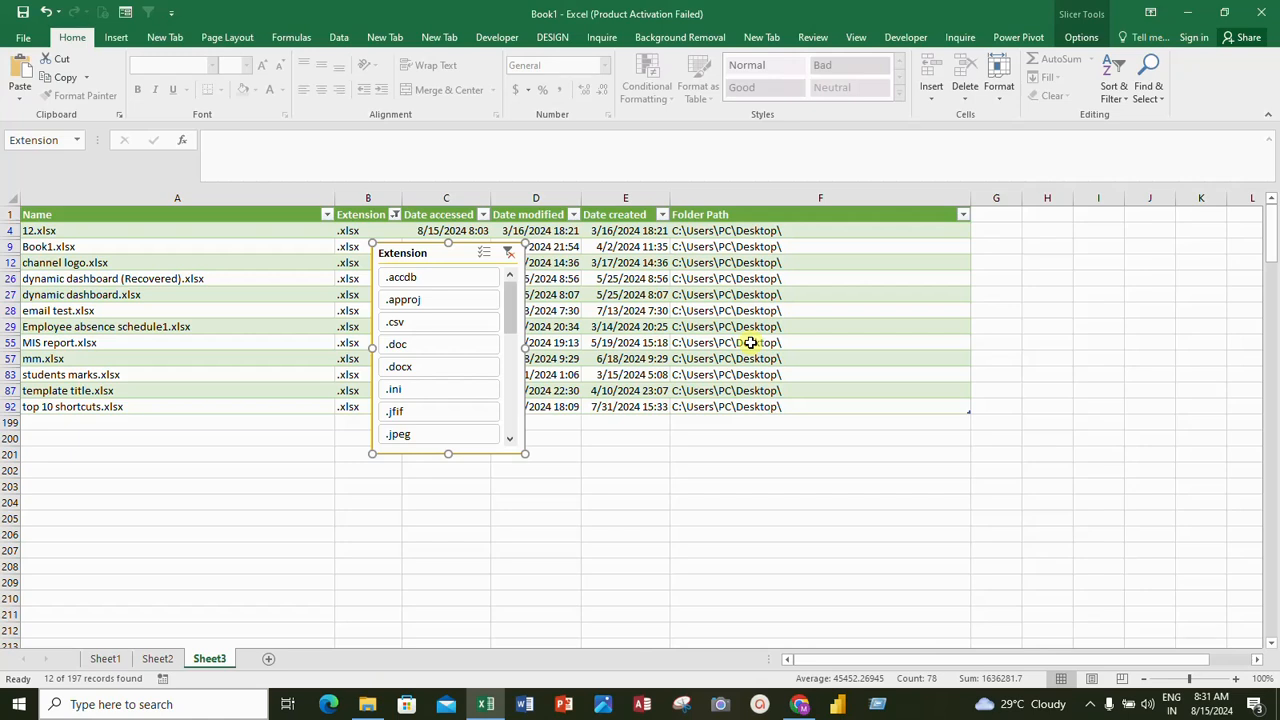
left_click(509, 253)
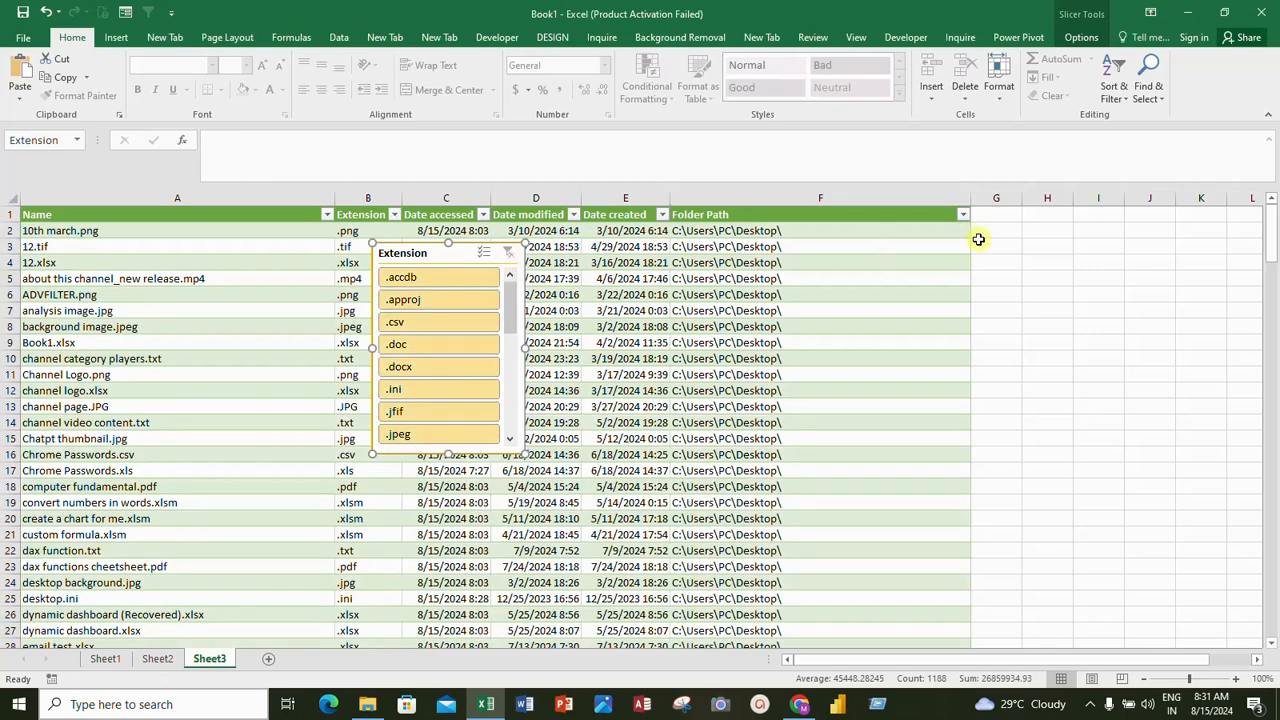
Add a table column headed "Full Path" in G1, beside Folder Path
left_click(993, 218)
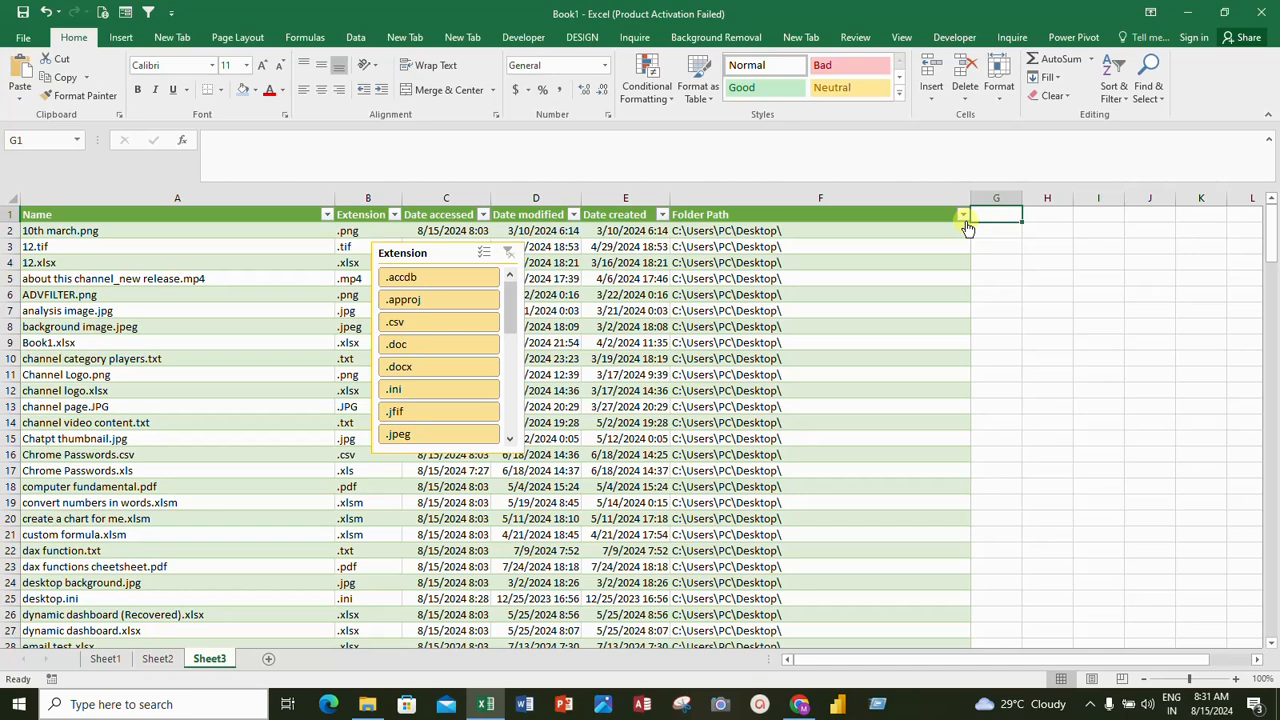
type("Full Path")
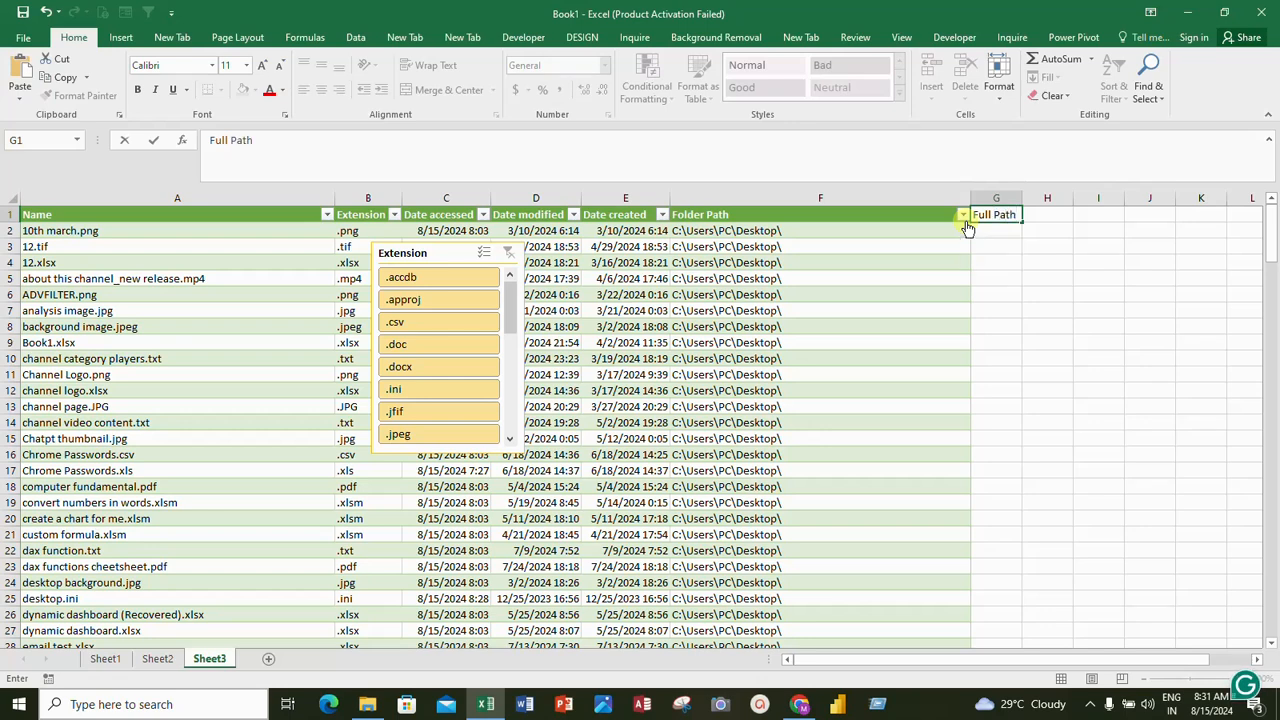
key("Return")
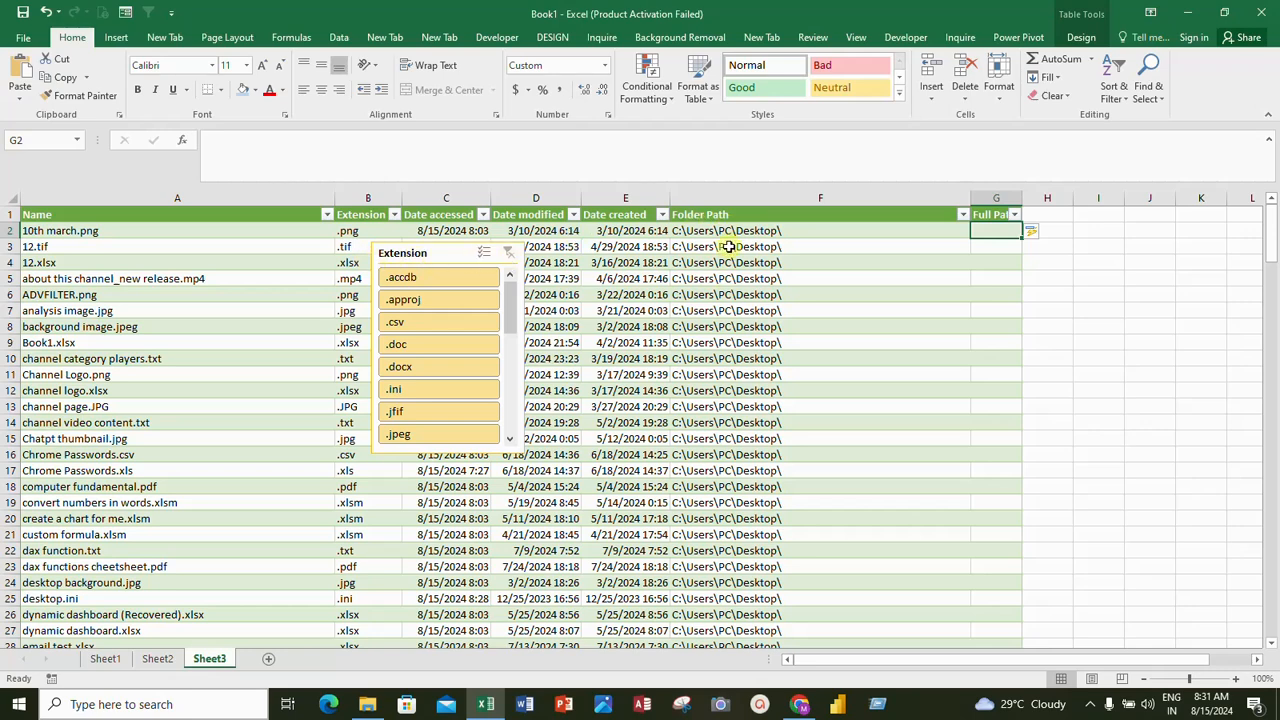
type("=")
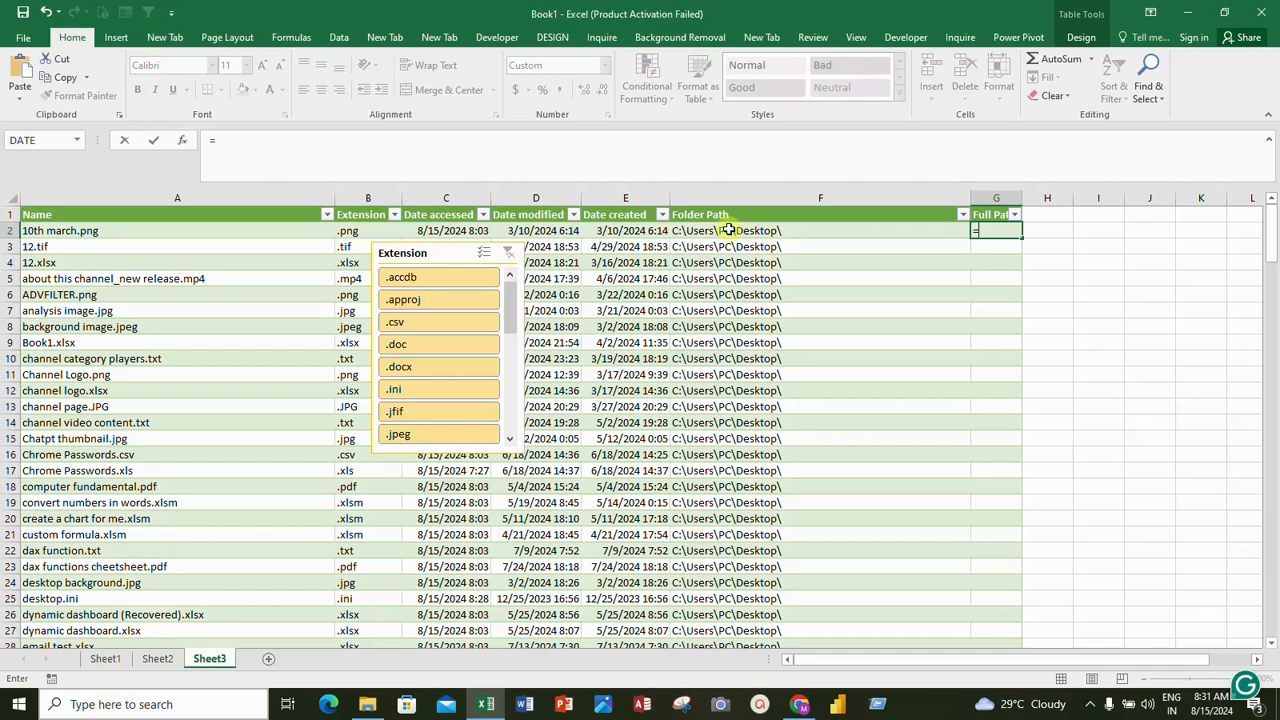
left_click(729, 230)
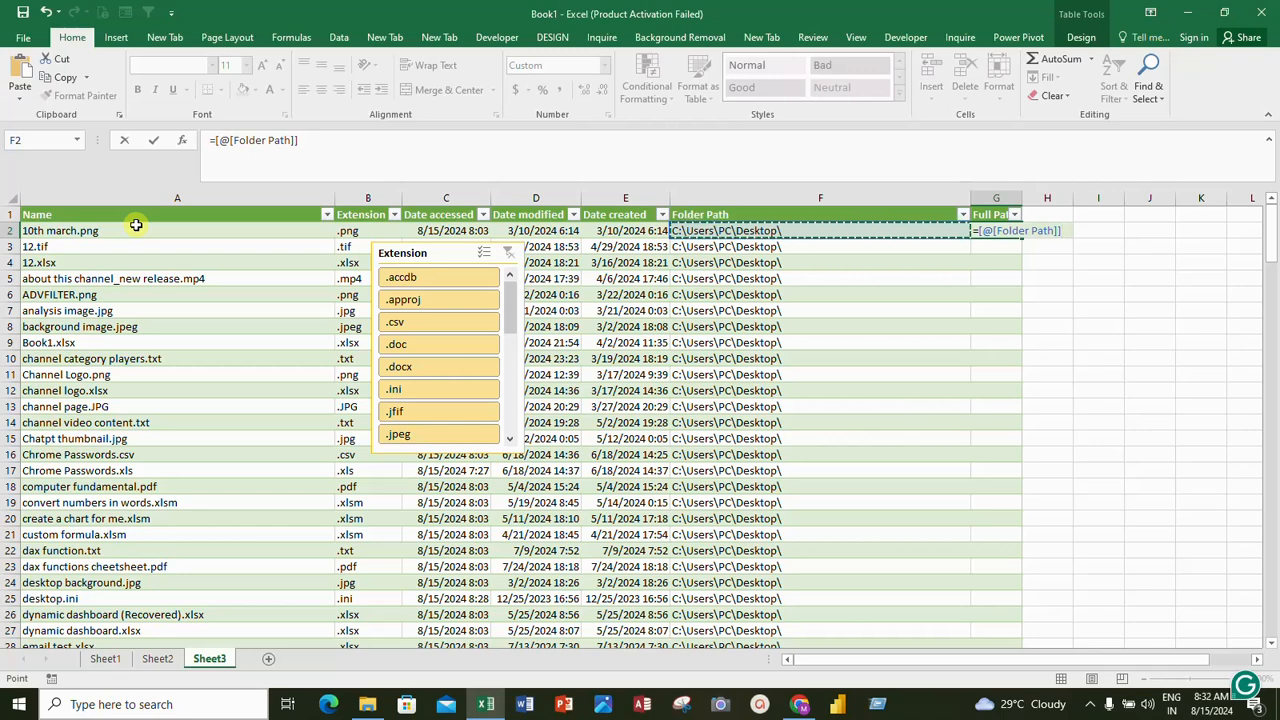
type("&")
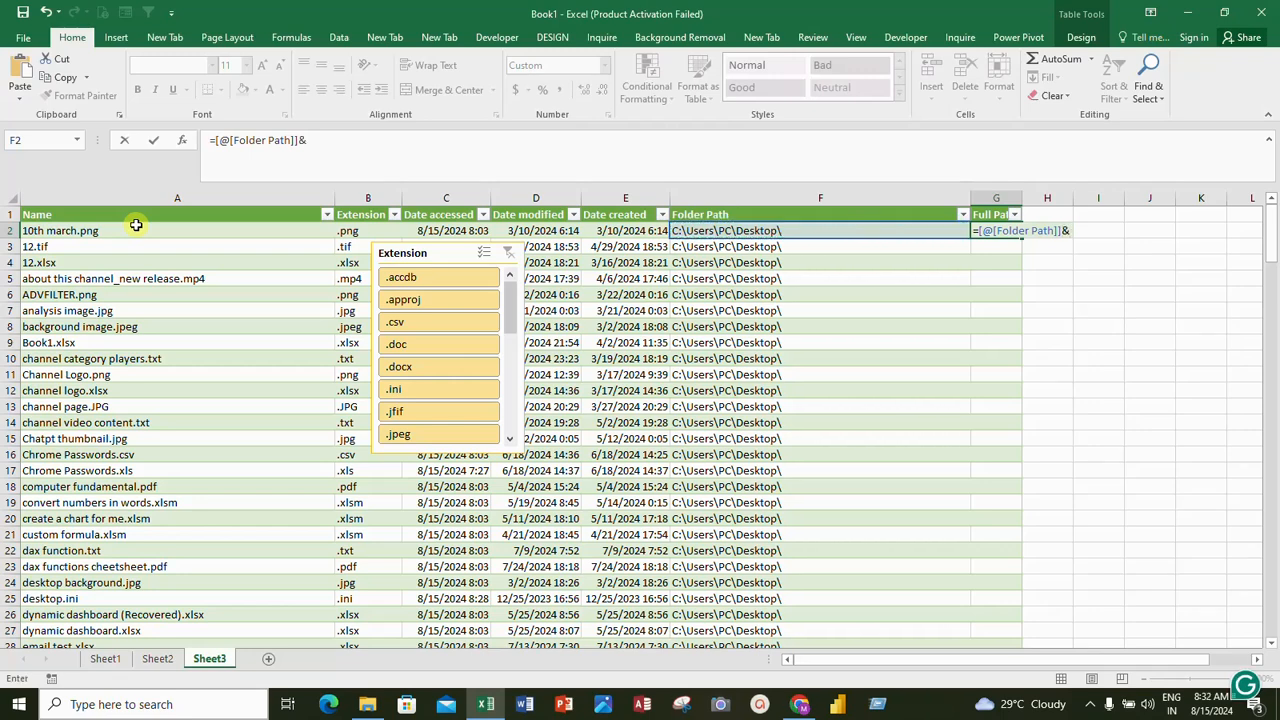
left_click(136, 226)
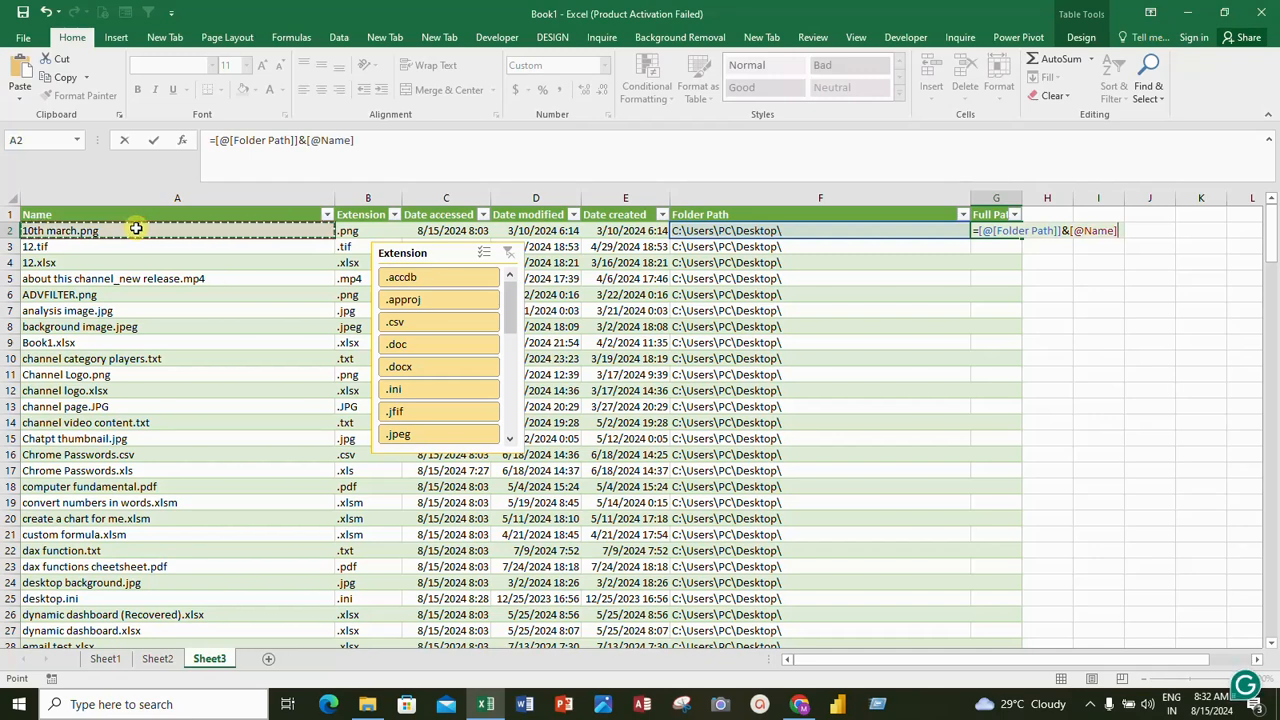
key("Return")
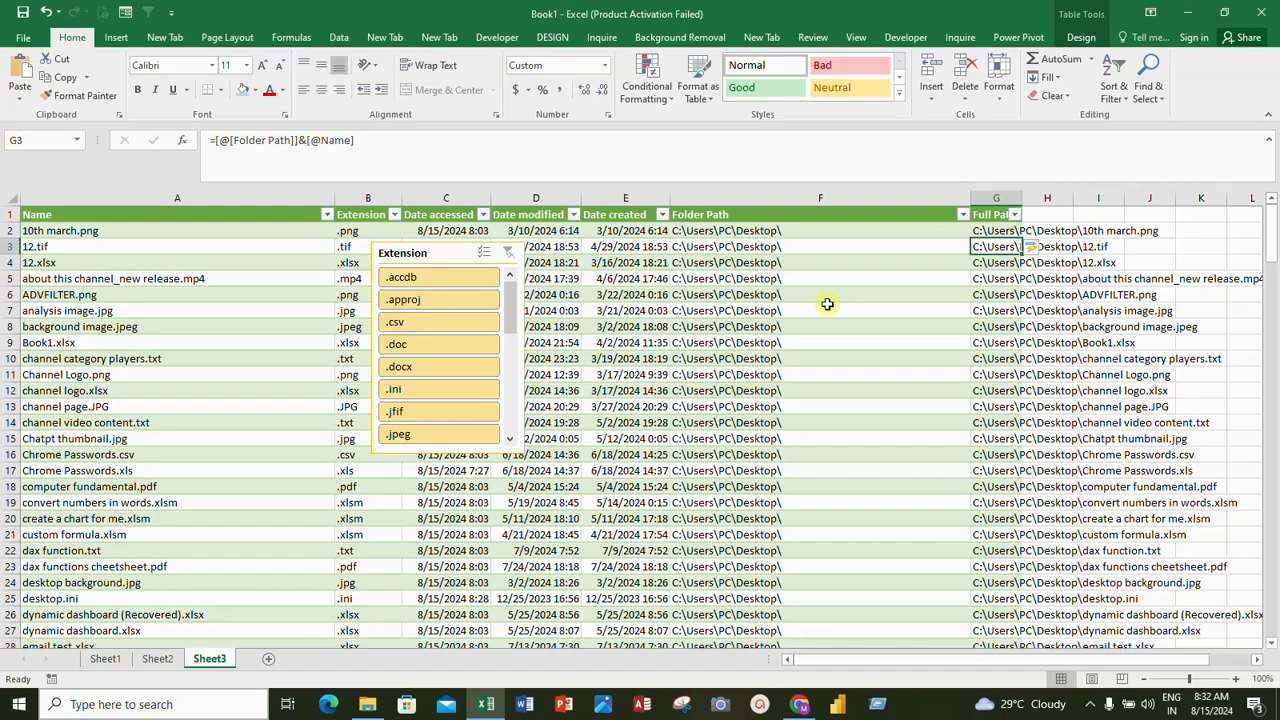
Examine the Full Path entries down the whole table, including those of files in Desktop subfolders
scroll(1158, 478, "down", 20)
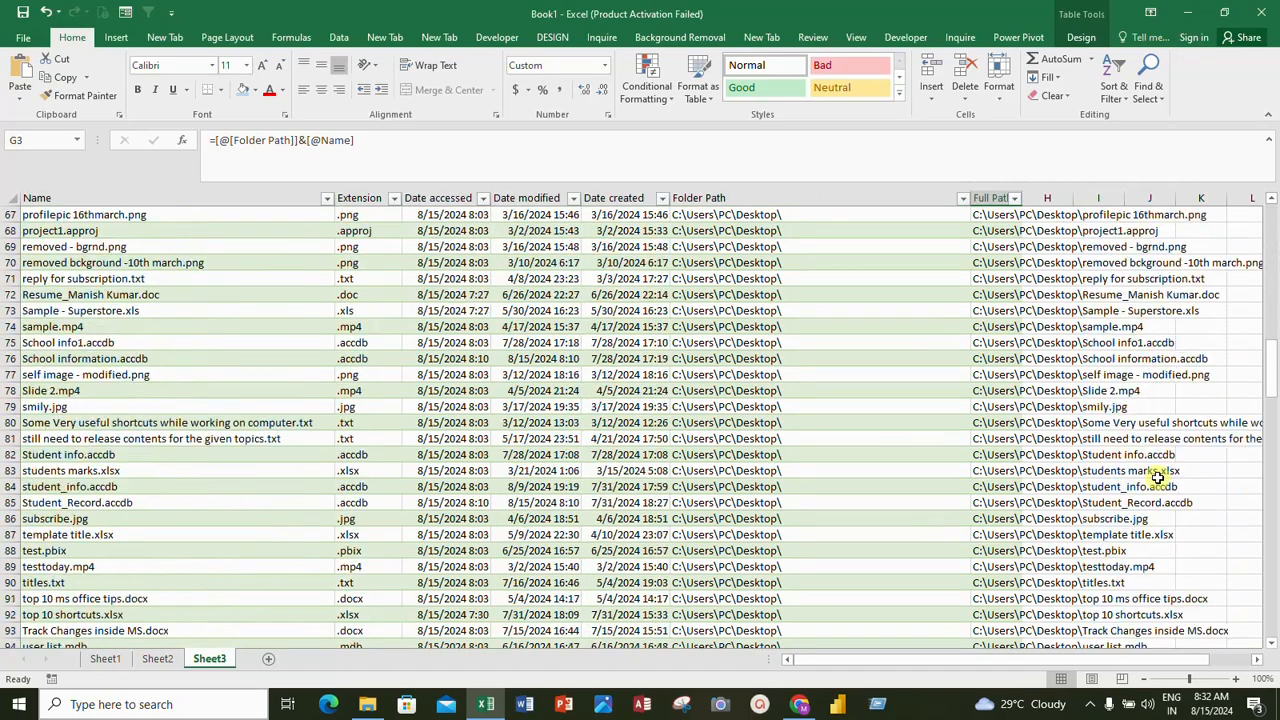
scroll(1158, 478, "down", 20)
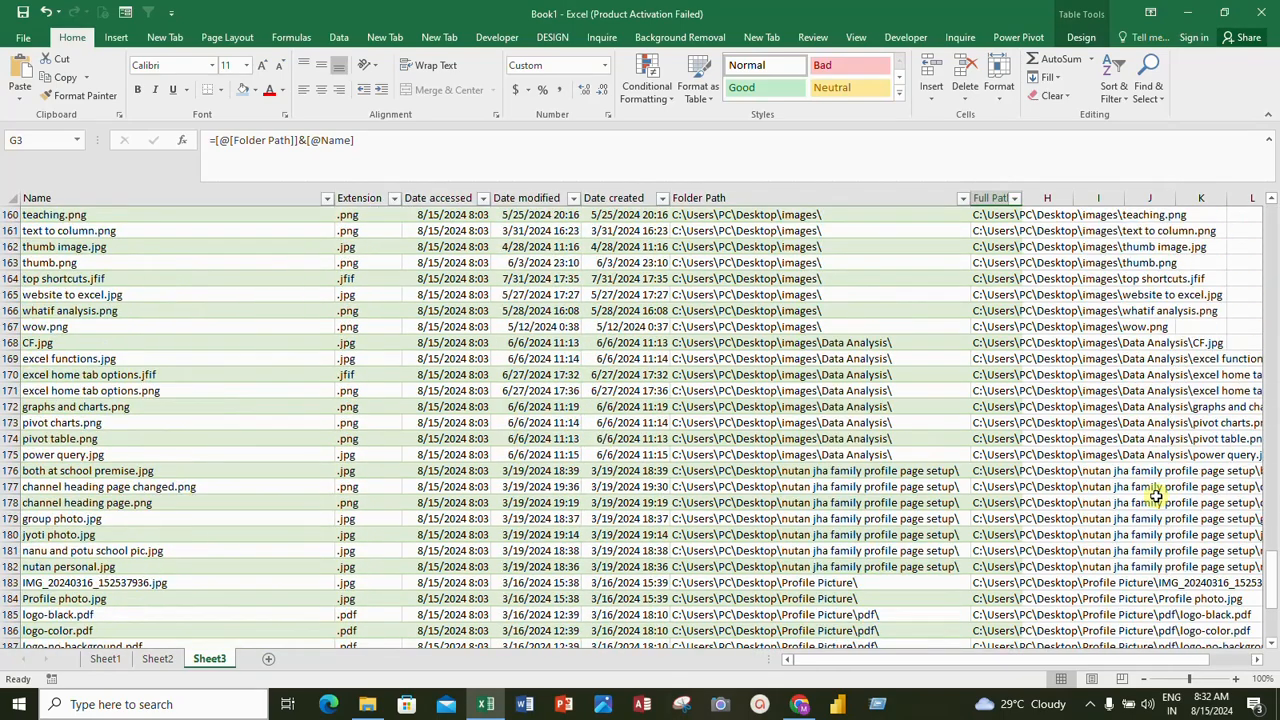
scroll(1155, 495, "down", 9)
scroll(1155, 500, "up", 13)
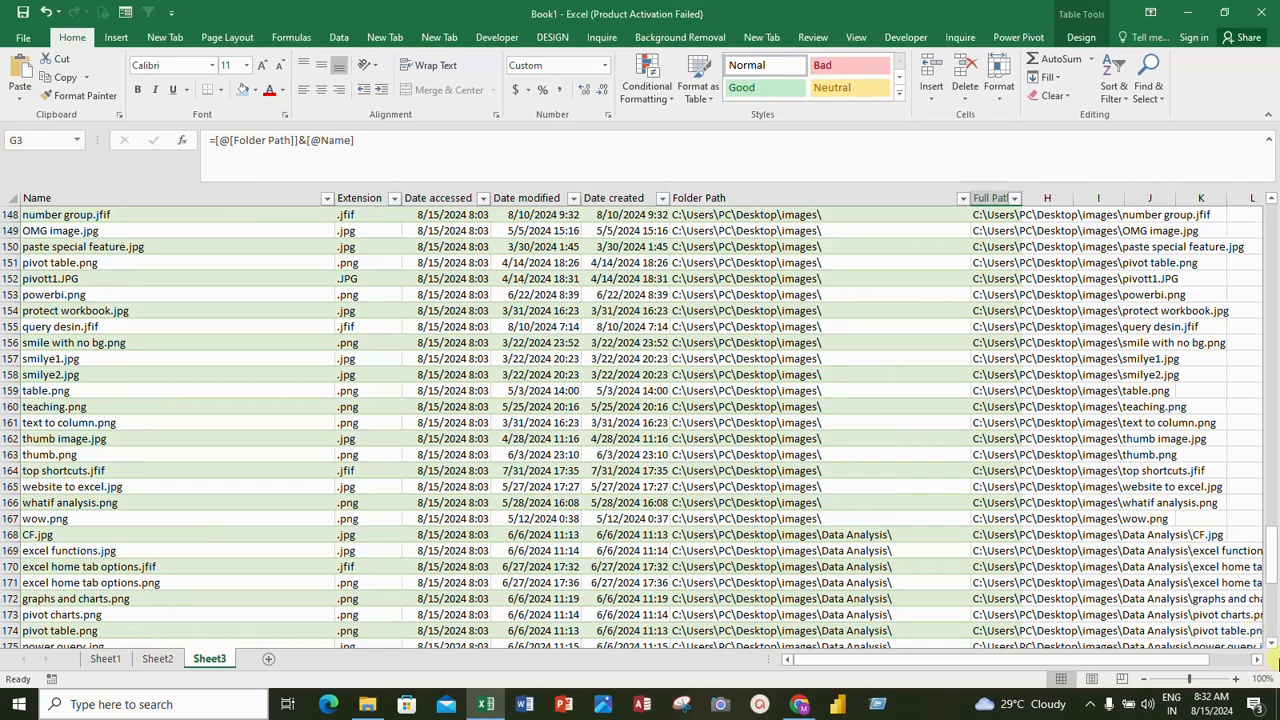
left_click_drag(1271, 565, 1245, 204)
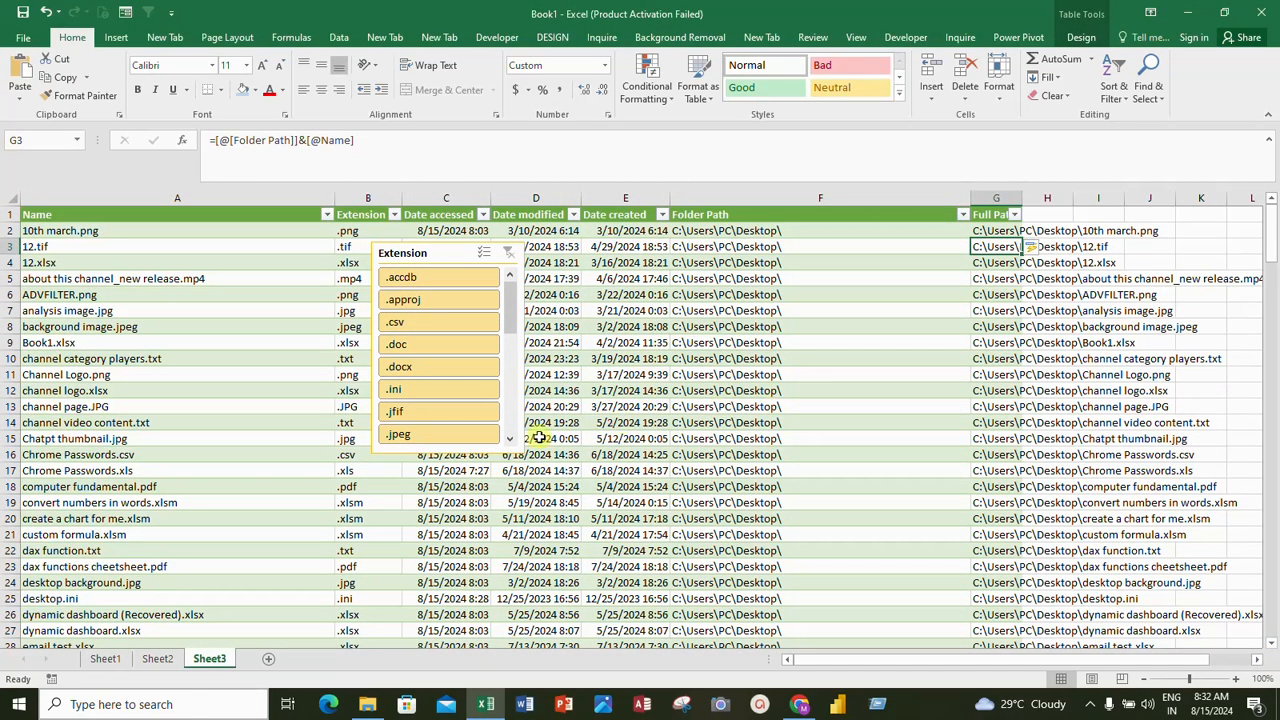
scroll(423, 403, "down", 4)
scroll(447, 441, "up", 1)
scroll(447, 441, "up", 3)
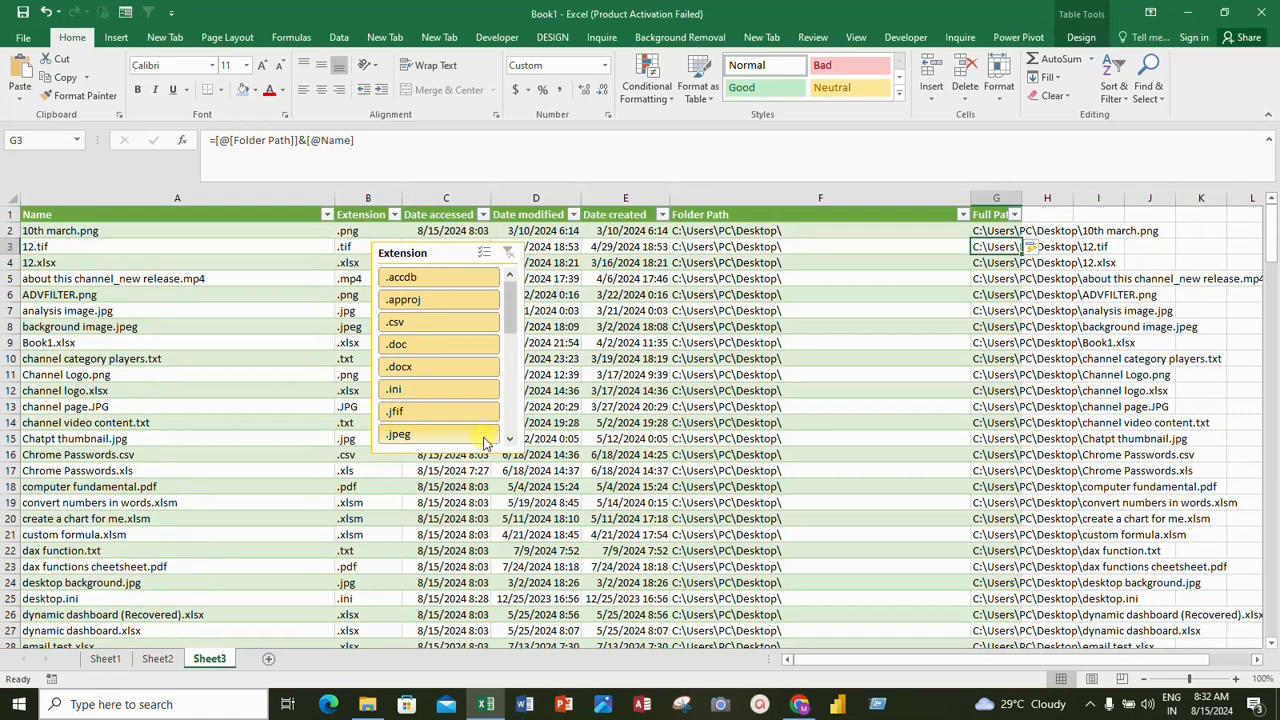
Filter the file list with the Extension slicer by .xls and then by .xlsx
left_click_drag(517, 305, 521, 420)
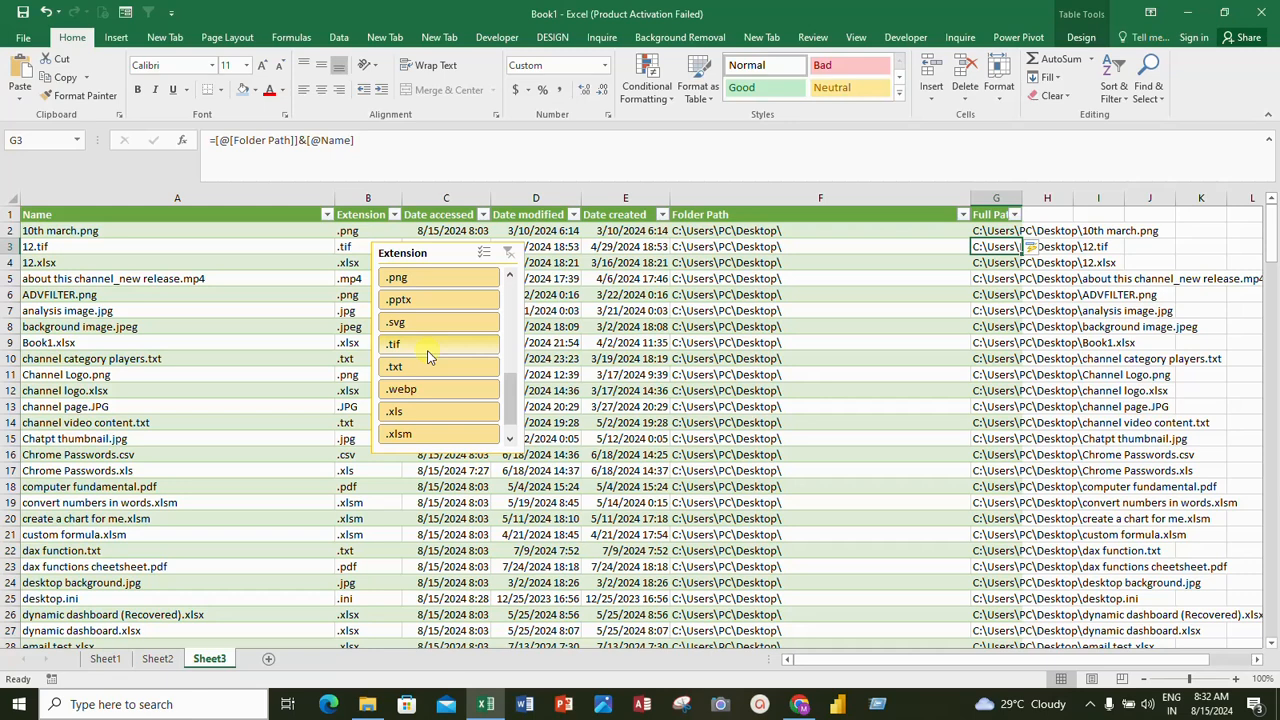
left_click_drag(514, 380, 526, 289)
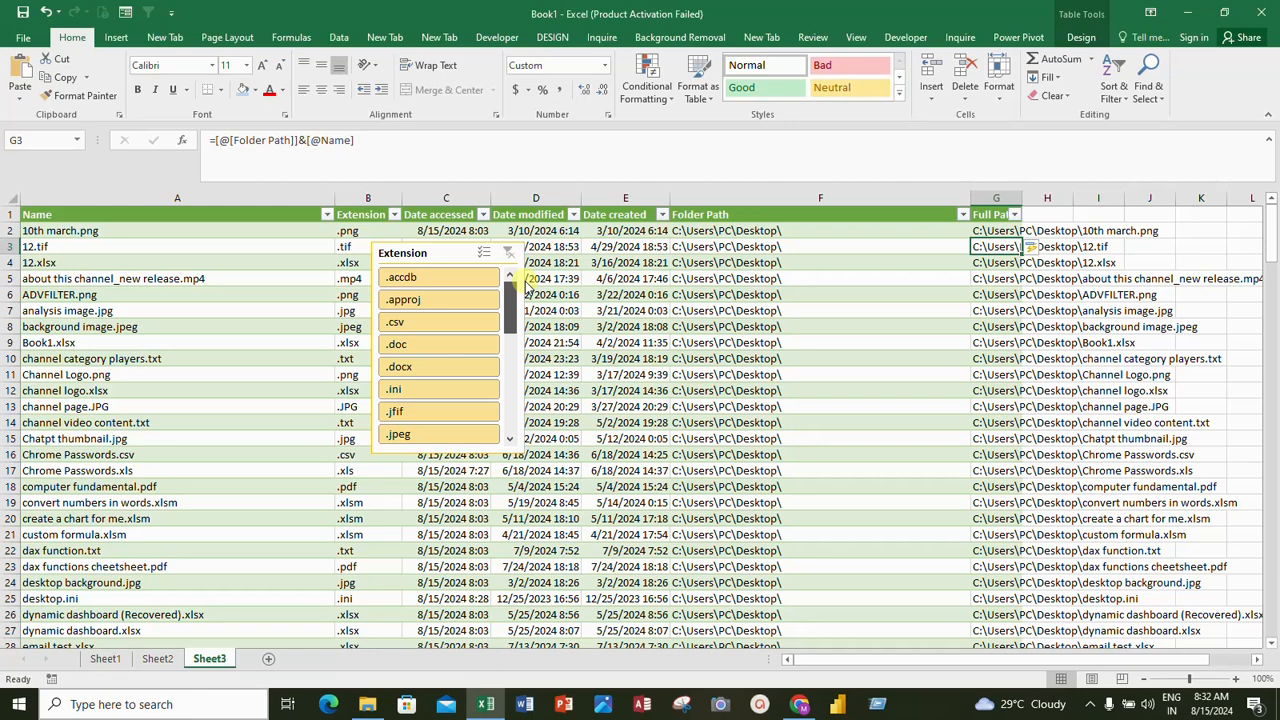
left_click_drag(526, 289, 539, 424)
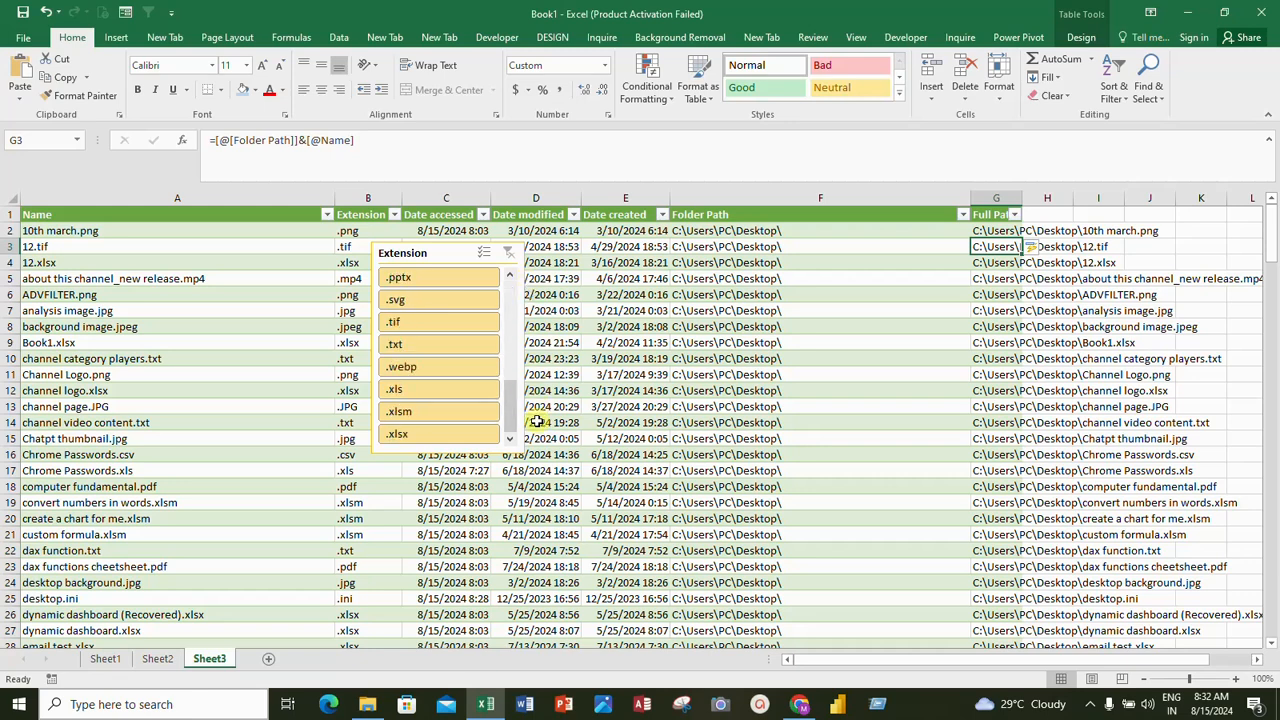
left_click(419, 393)
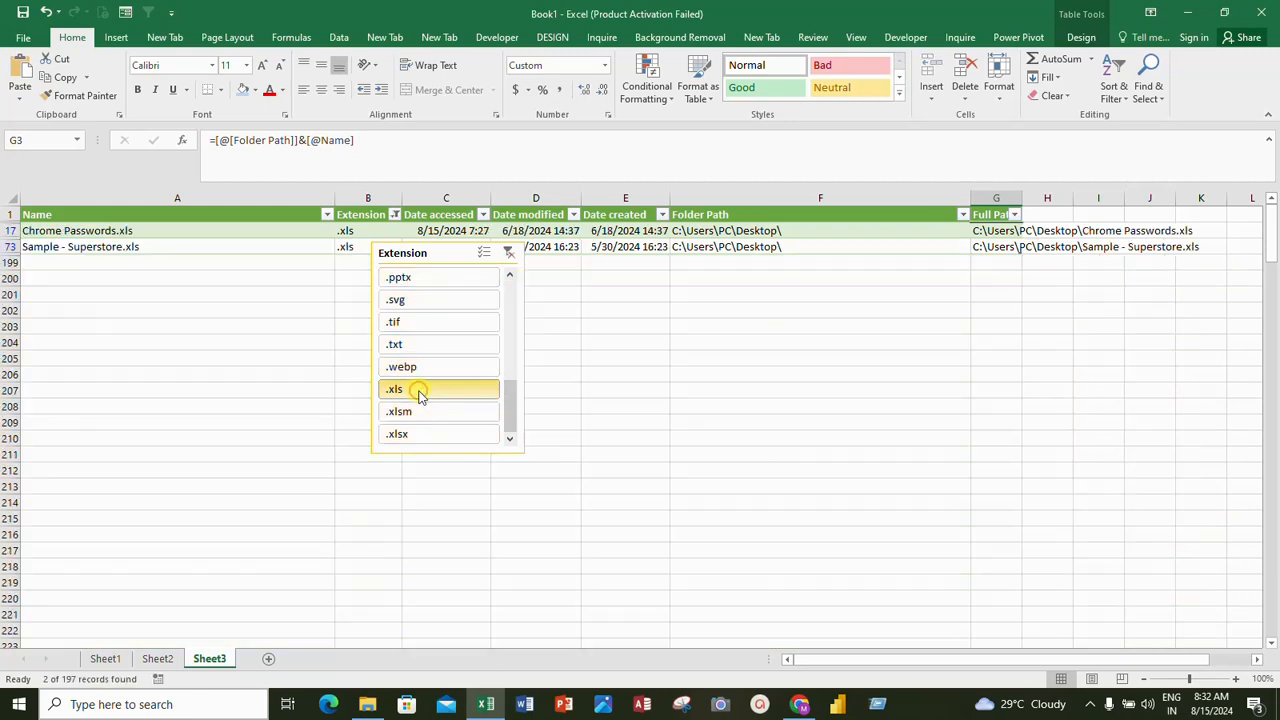
left_click(419, 434)
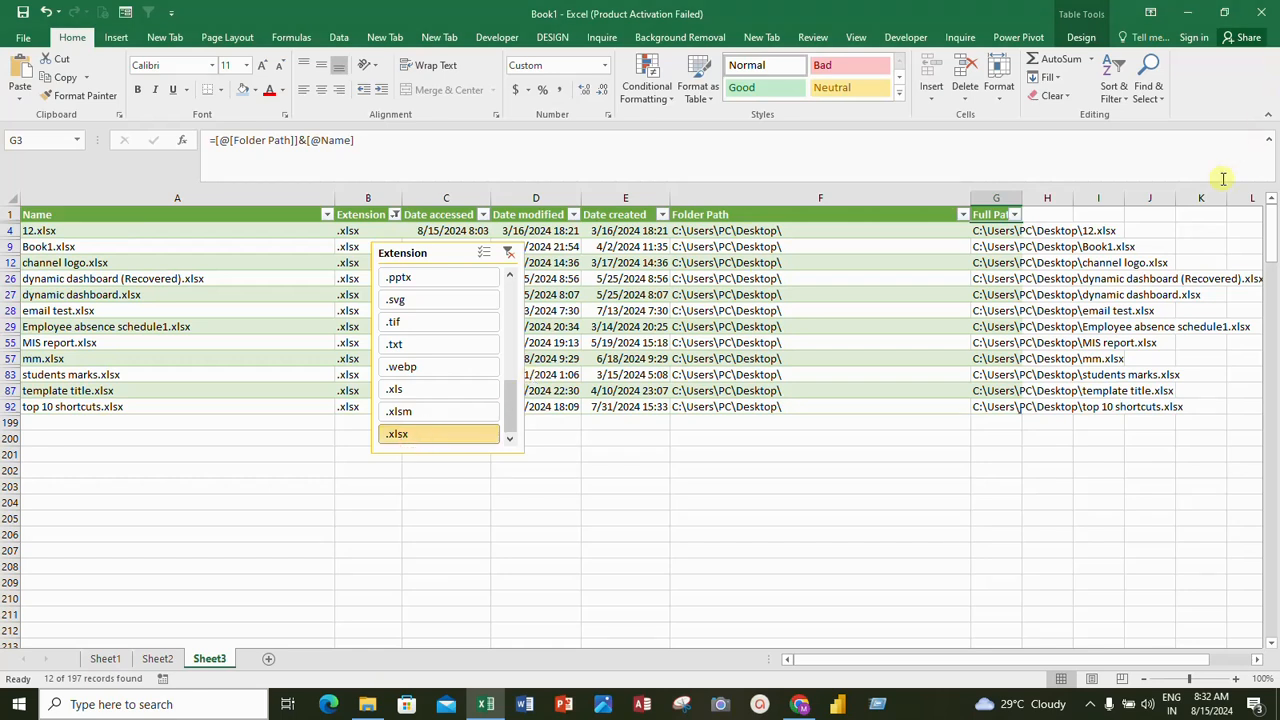
Copy the full path of email test.xlsx from G28, open the workbook through the Windows Run dialog, and close it again
left_click(997, 311)
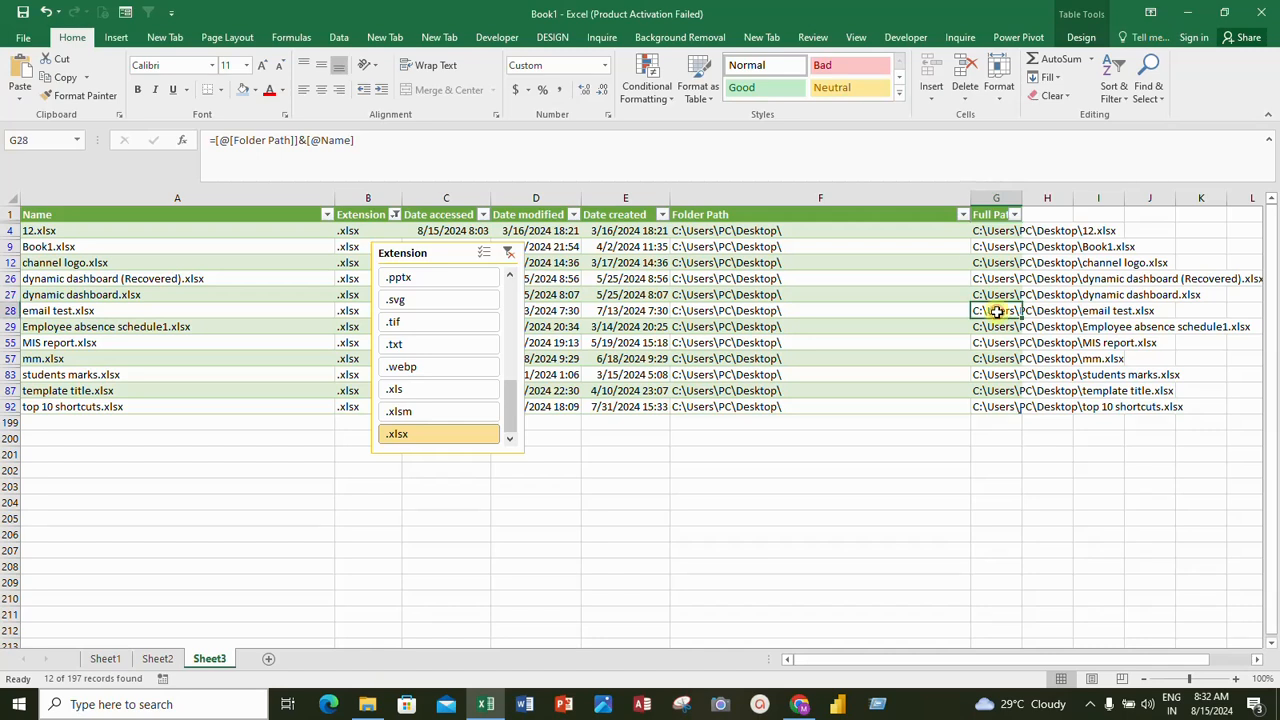
key("ctrl+c")
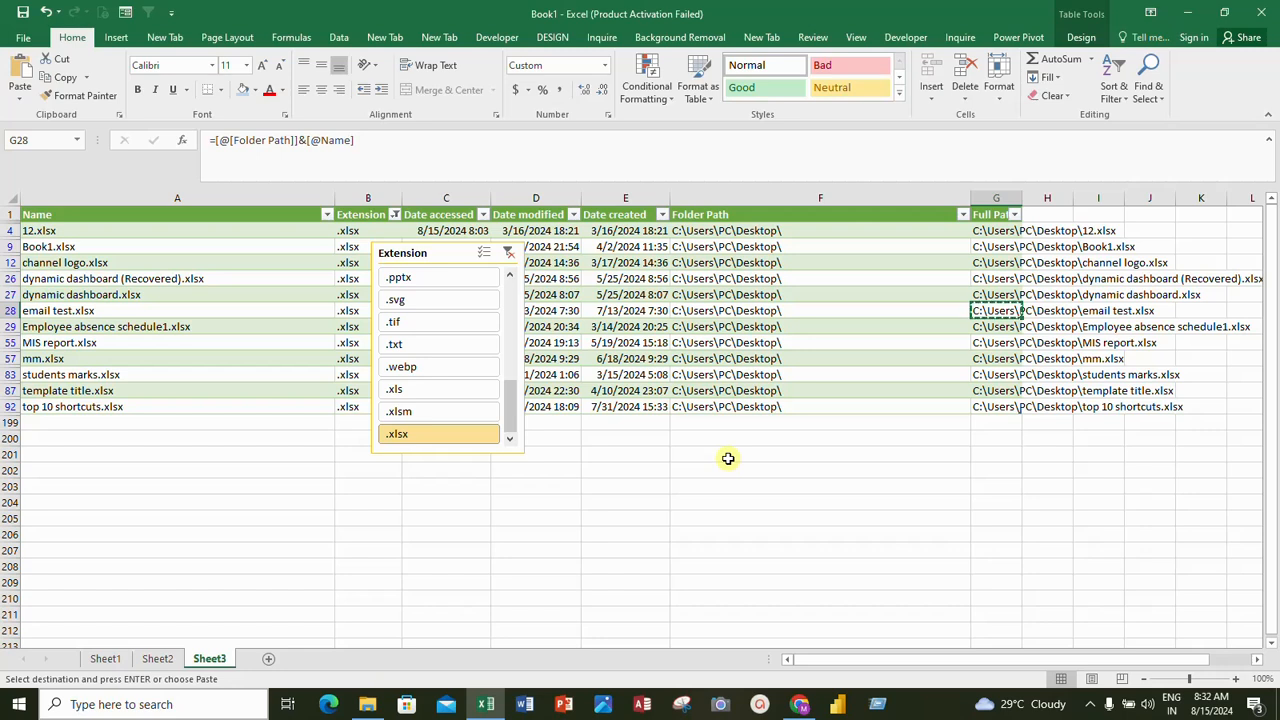
key("super+r")
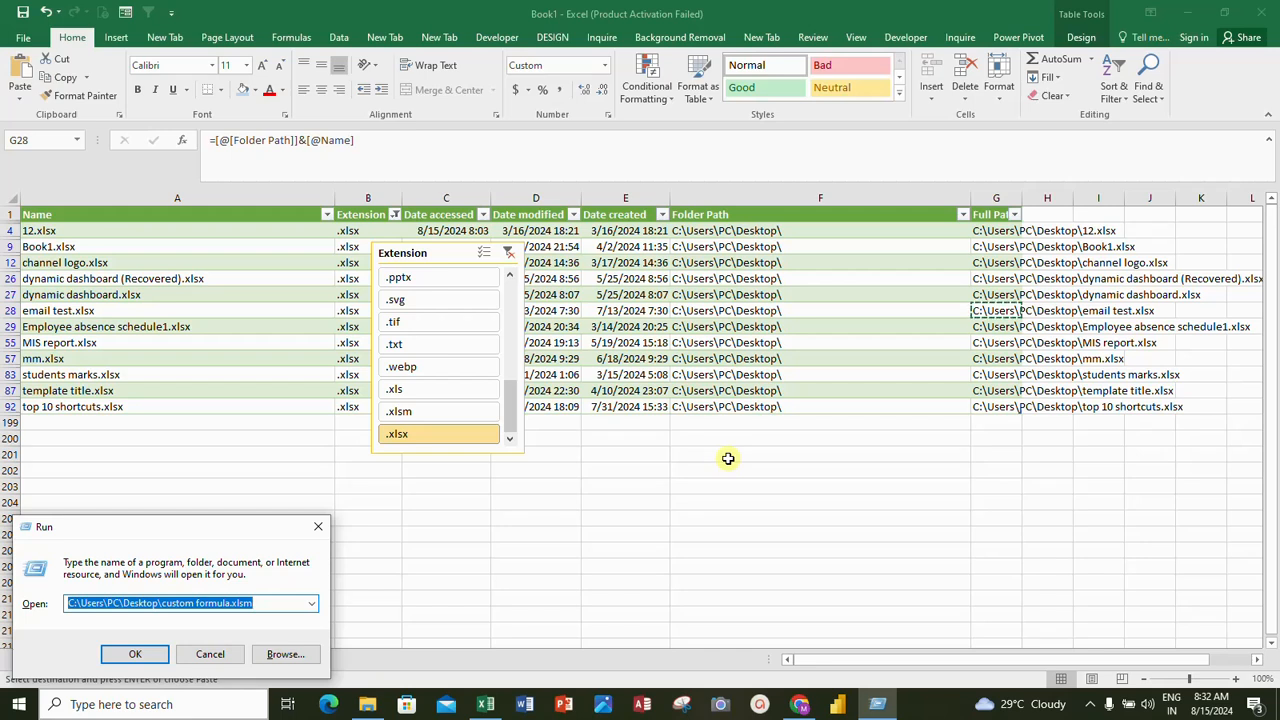
key("BackSpace")
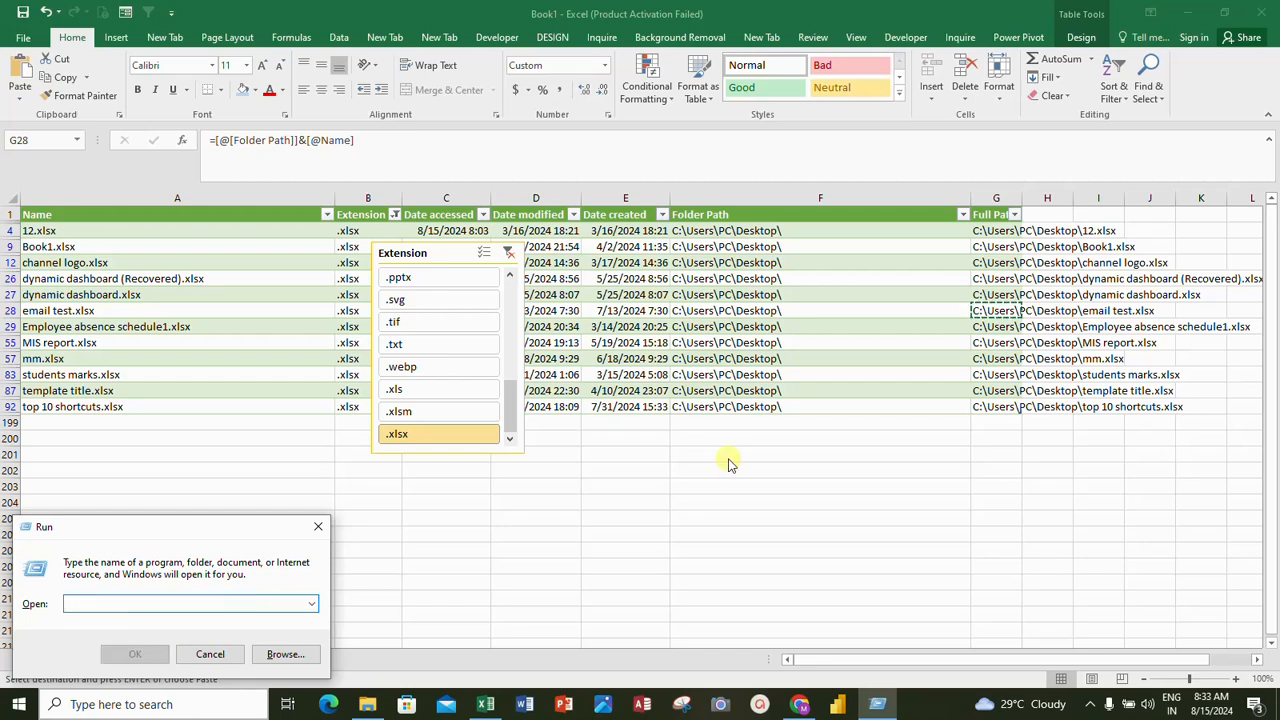
key("ctrl+v")
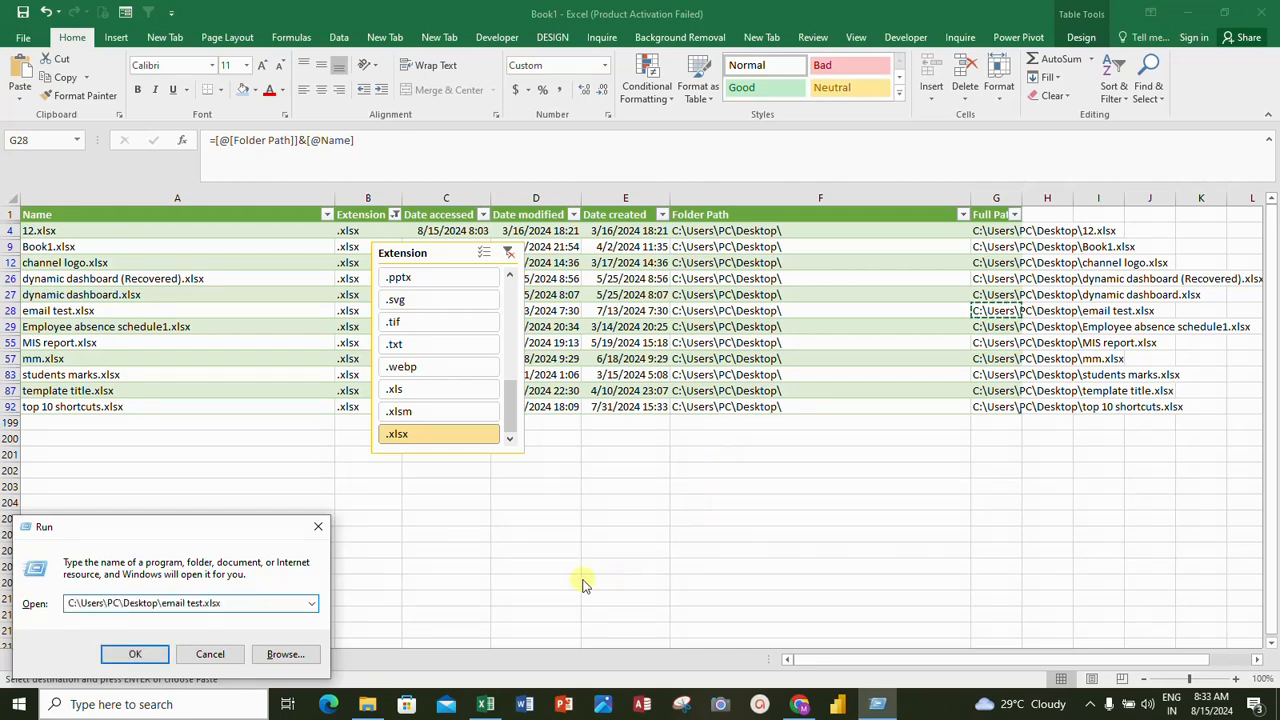
left_click(133, 657)
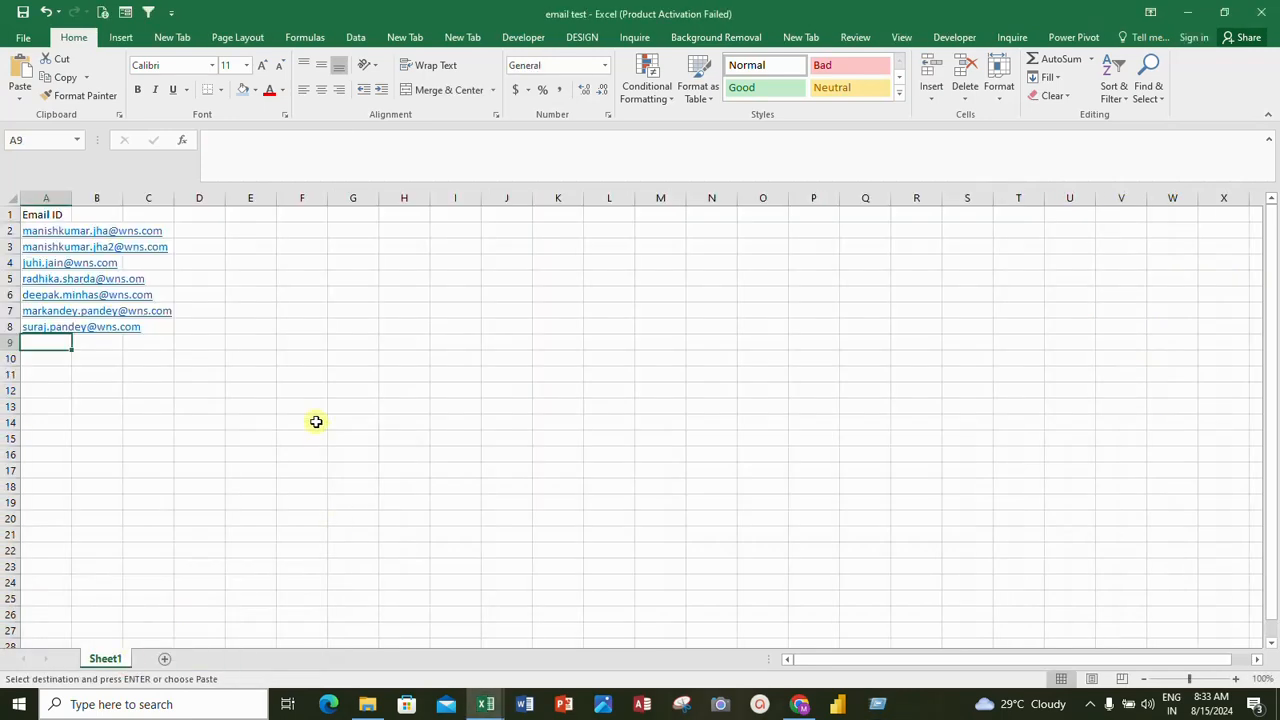
left_click(1266, 12)
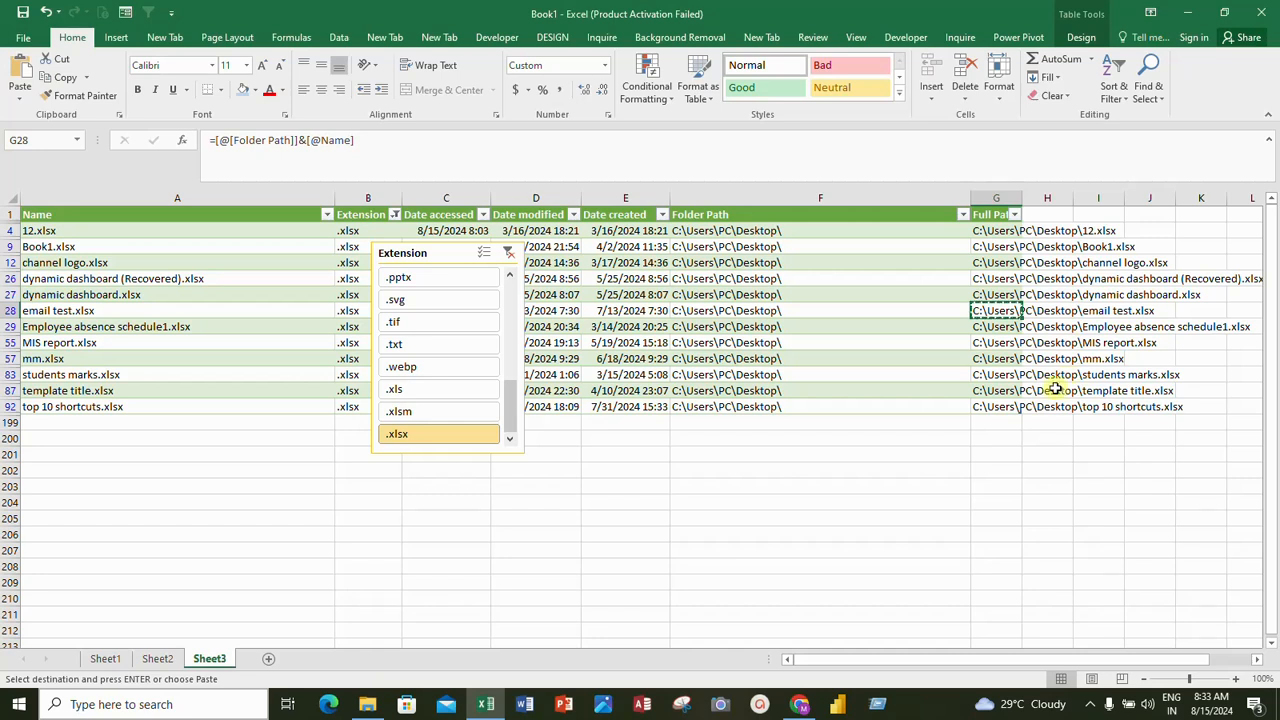
Copy the full path of Book1.xlsx from cell G9
left_click(1005, 246)
key("ctrl+c")
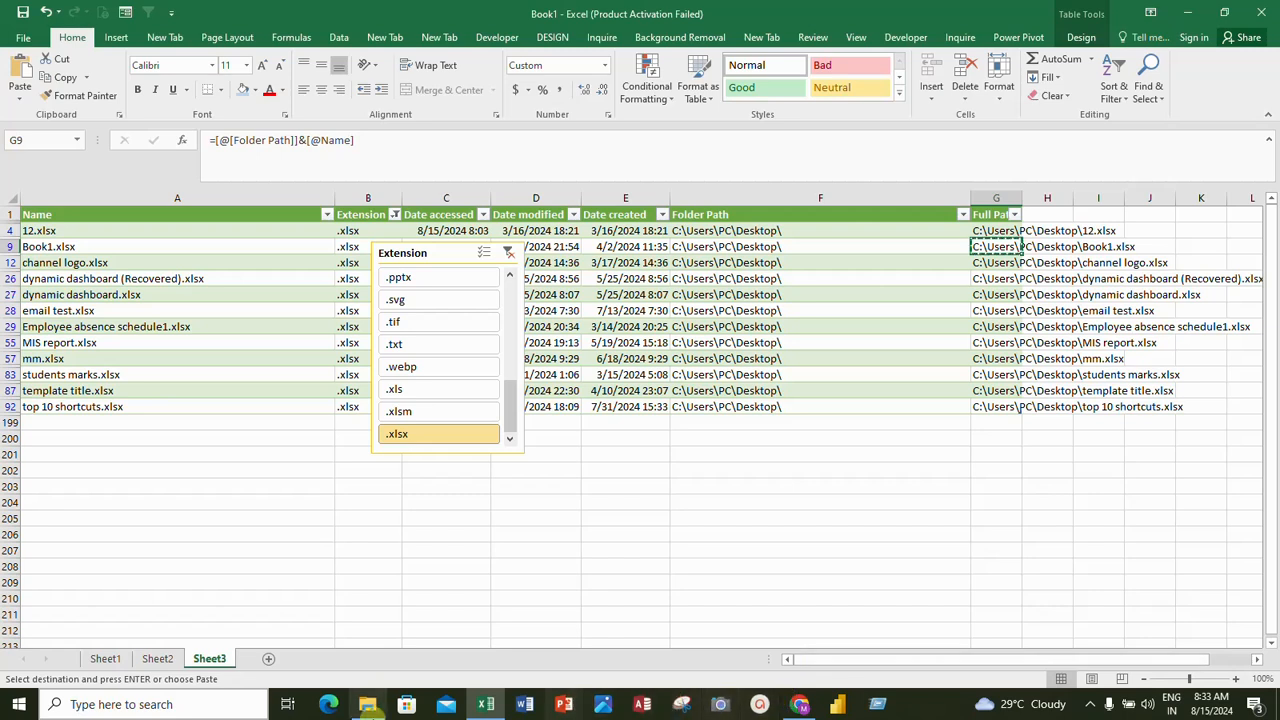
mouse_move(364, 705)
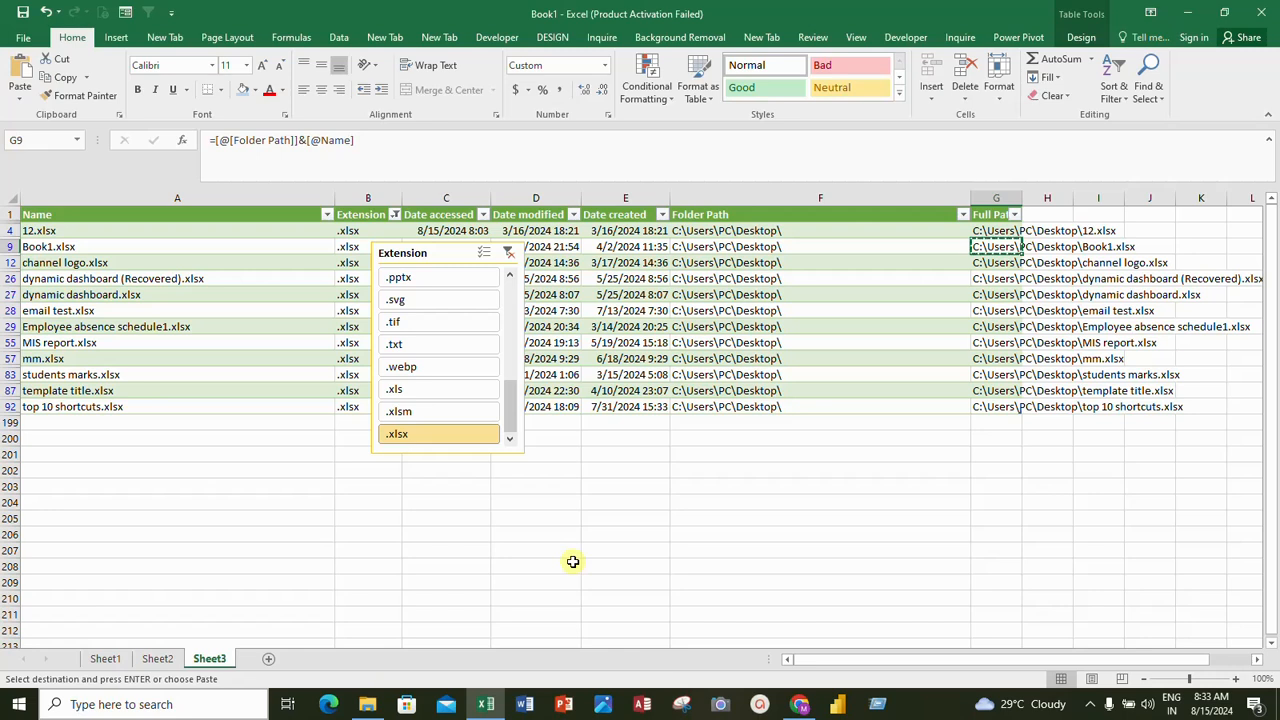
key("super+r")
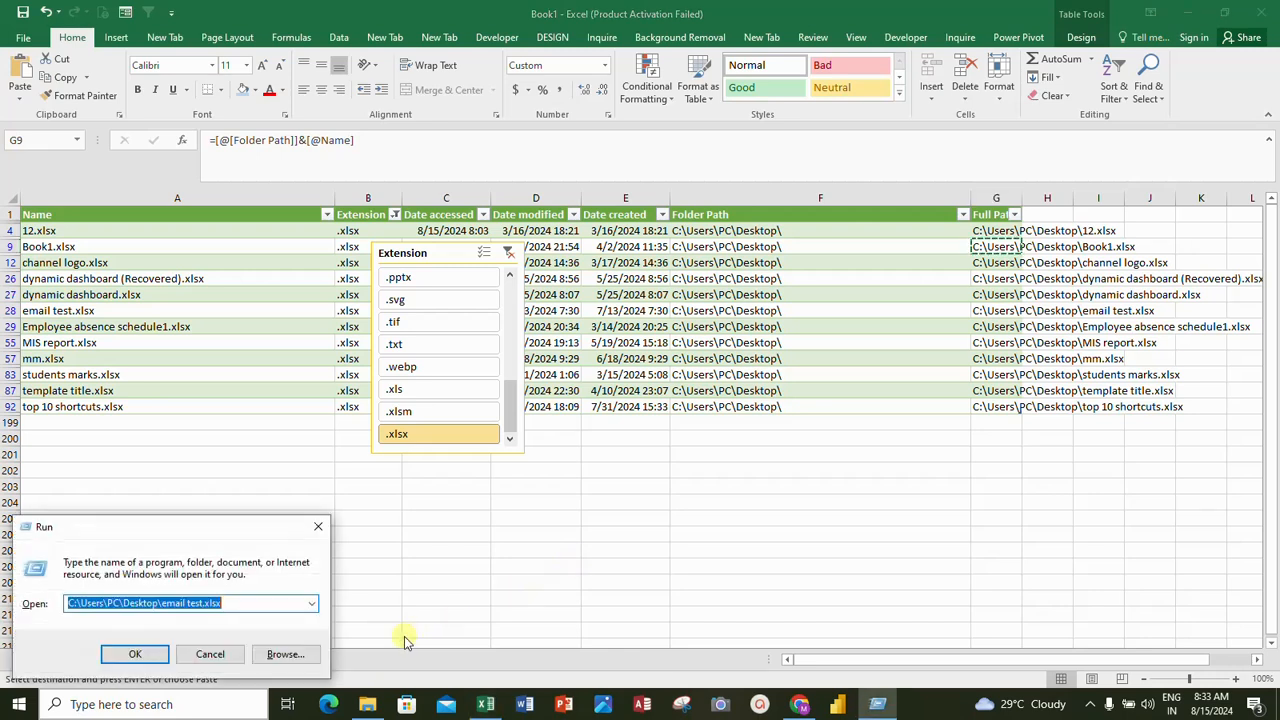
right_click(873, 708)
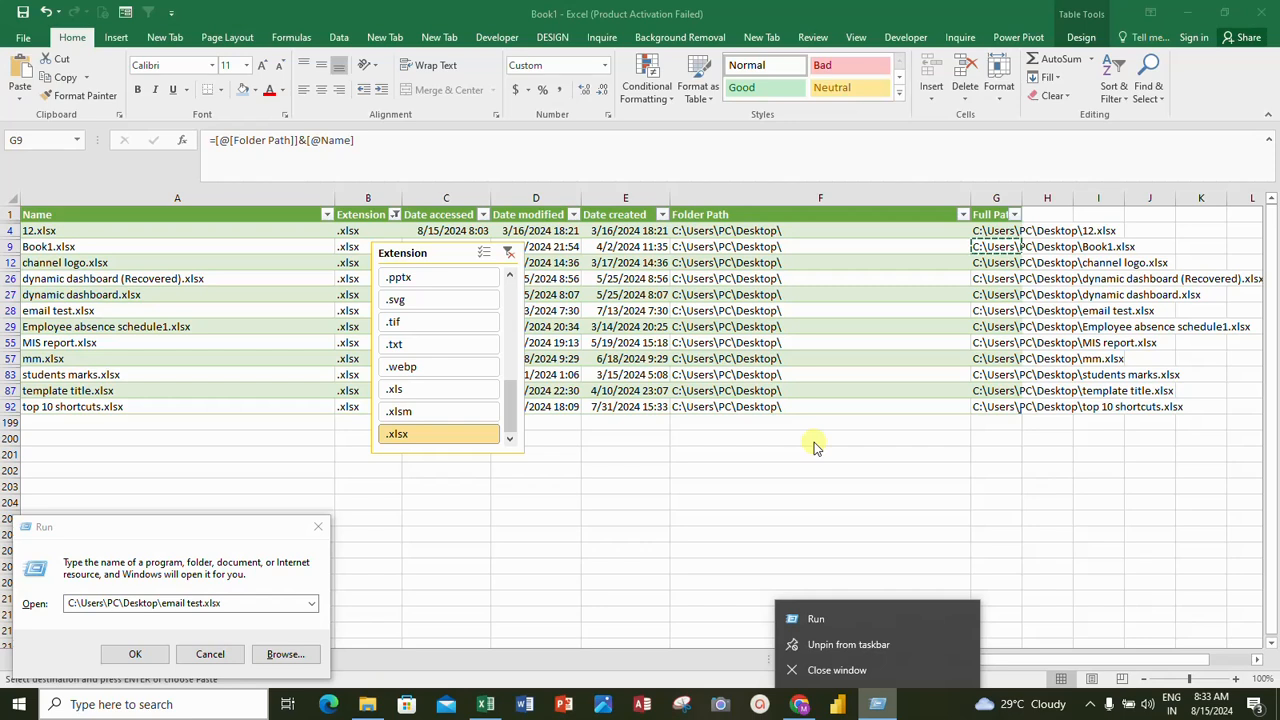
left_click(318, 526)
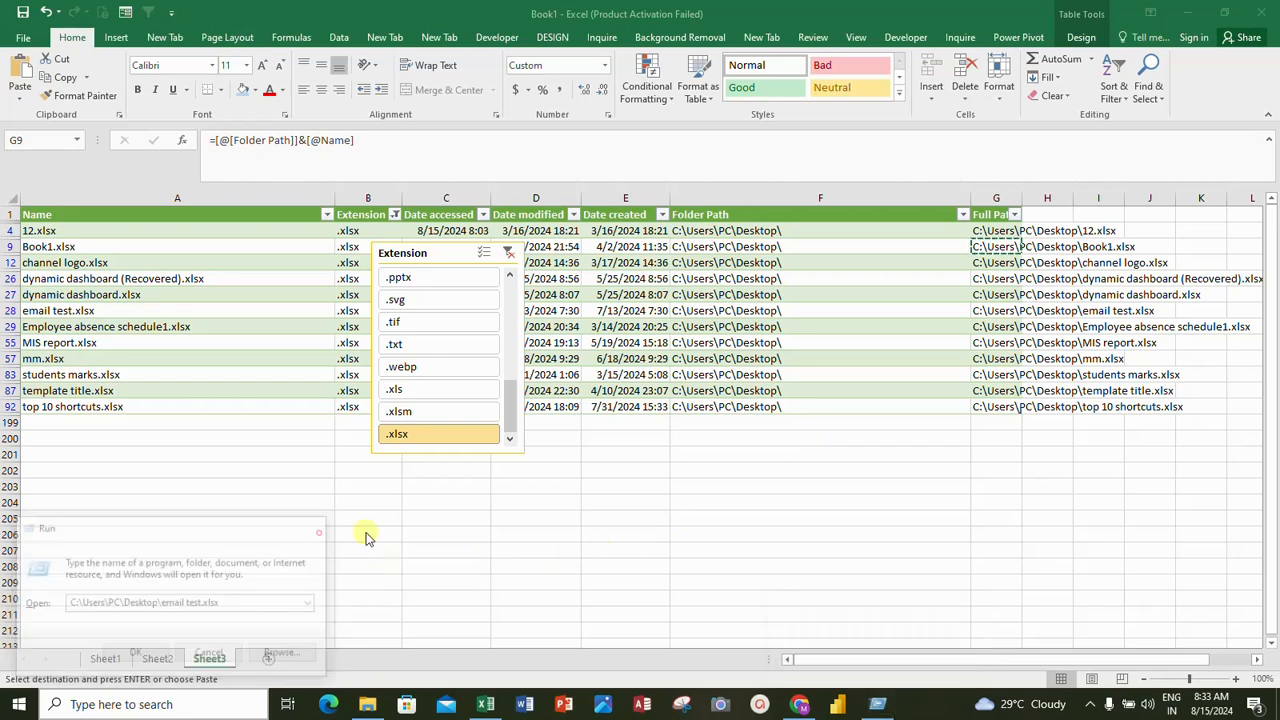
Open the Desktop's Book1.xlsx by running its copied path in the Windows Run dialog, and close the workbook again
left_click(876, 704)
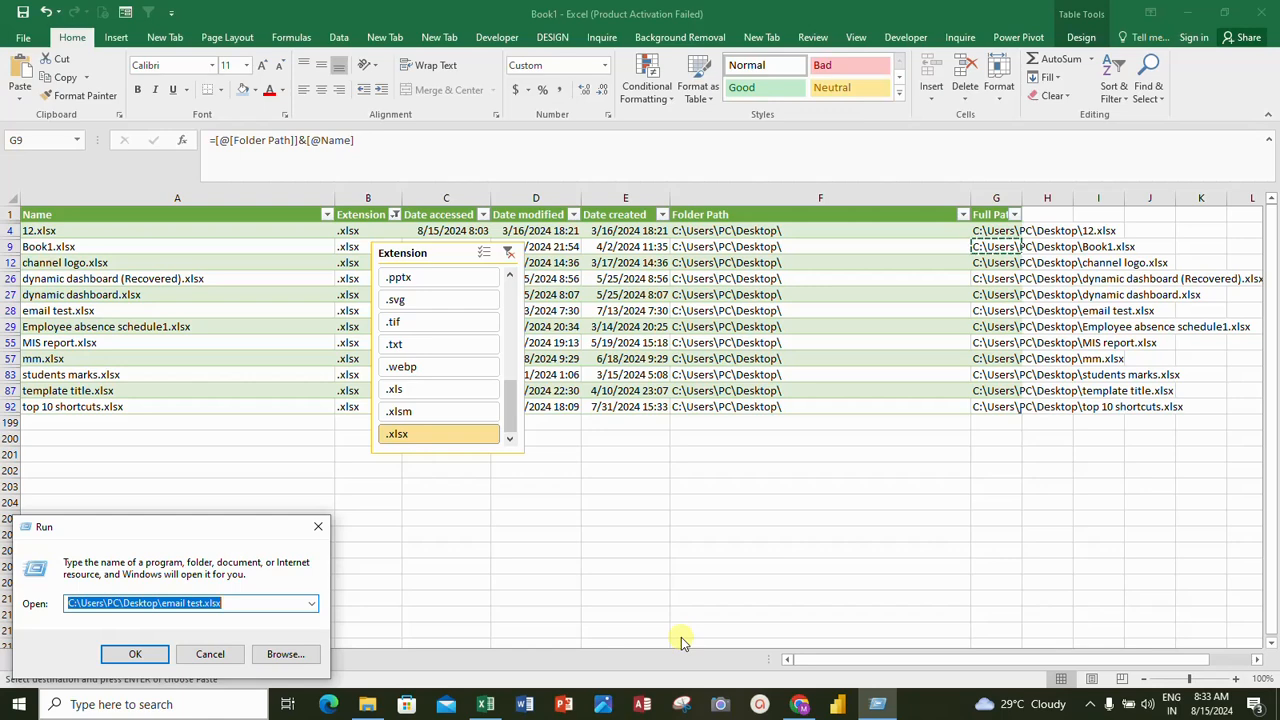
key("ctrl+v")
key("Return")
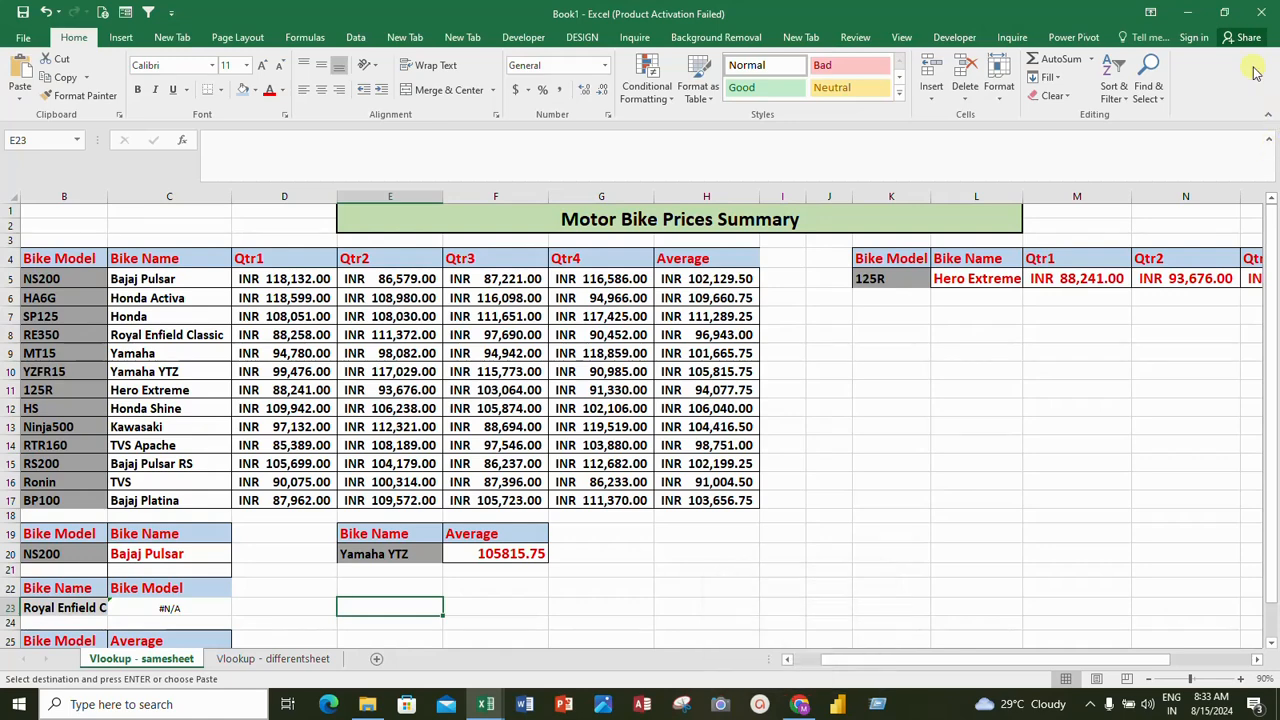
left_click(1262, 12)
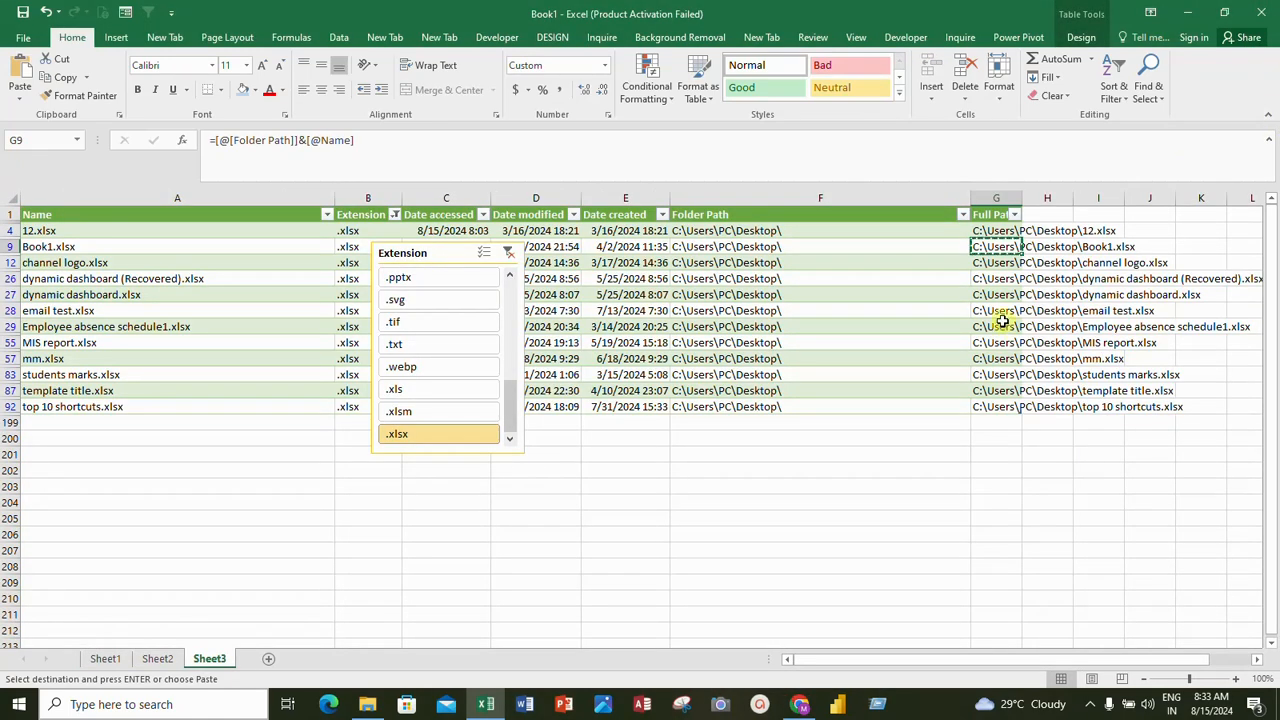
Copy the full path of Employee absence schedule1.xlsx from G29 and open the workbook through the Windows Run dialog to view it
left_click(1004, 324)
key("ctrl+c")
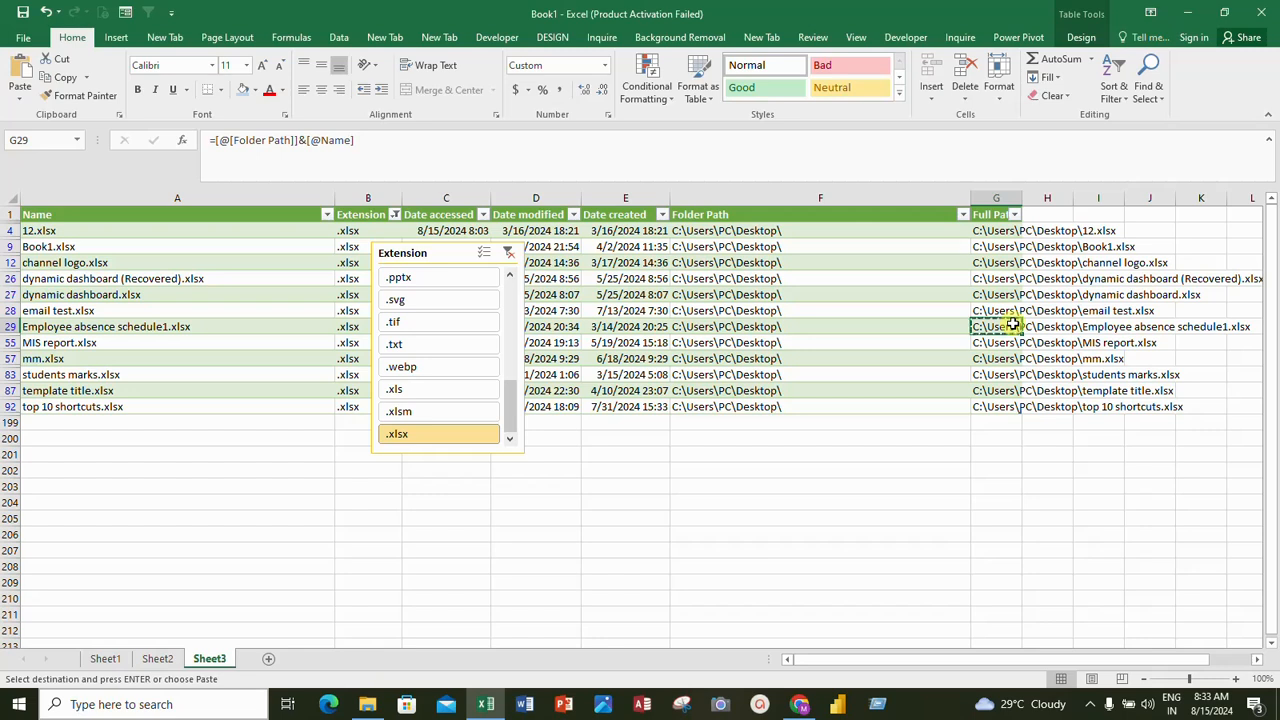
key("super+r")
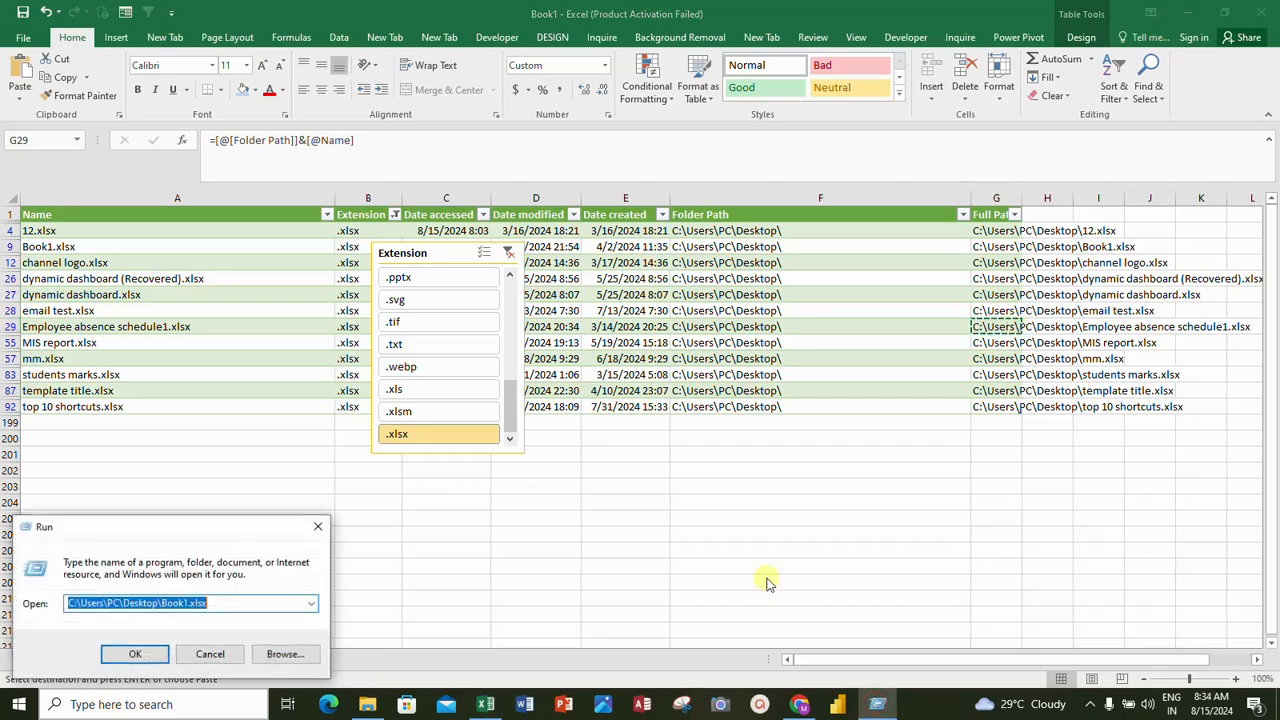
key("ctrl+v")
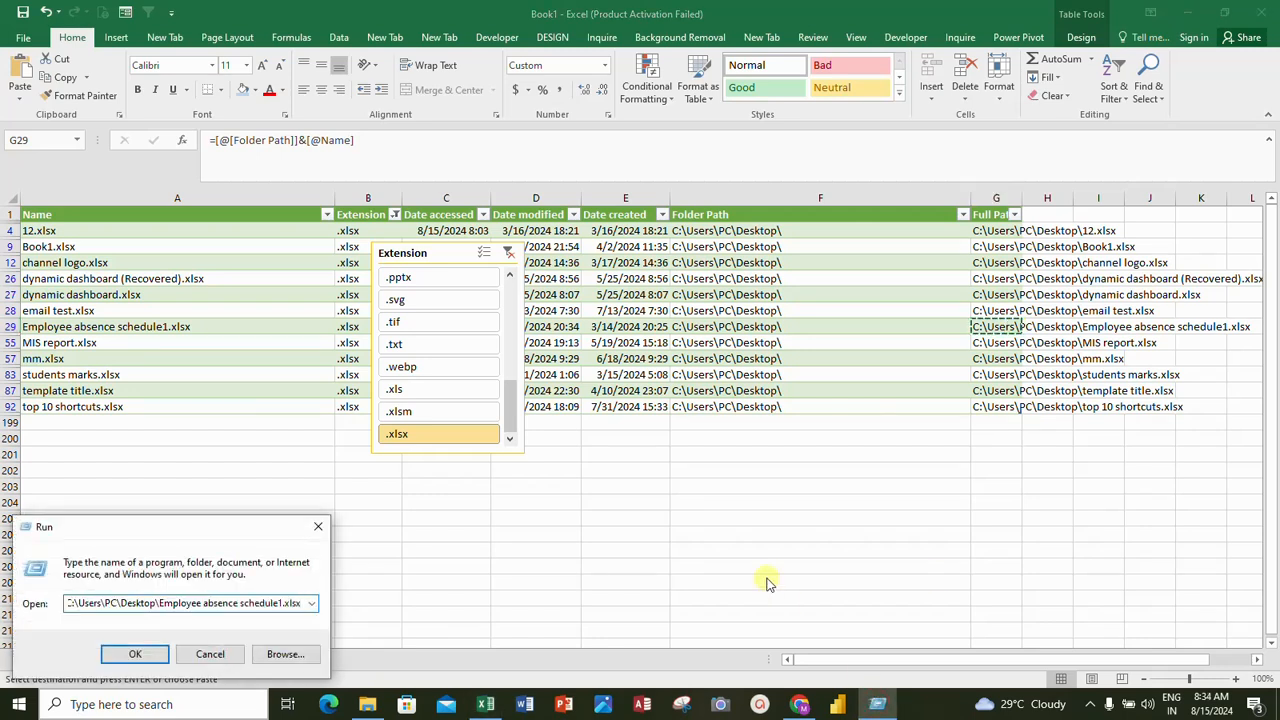
key("Return")
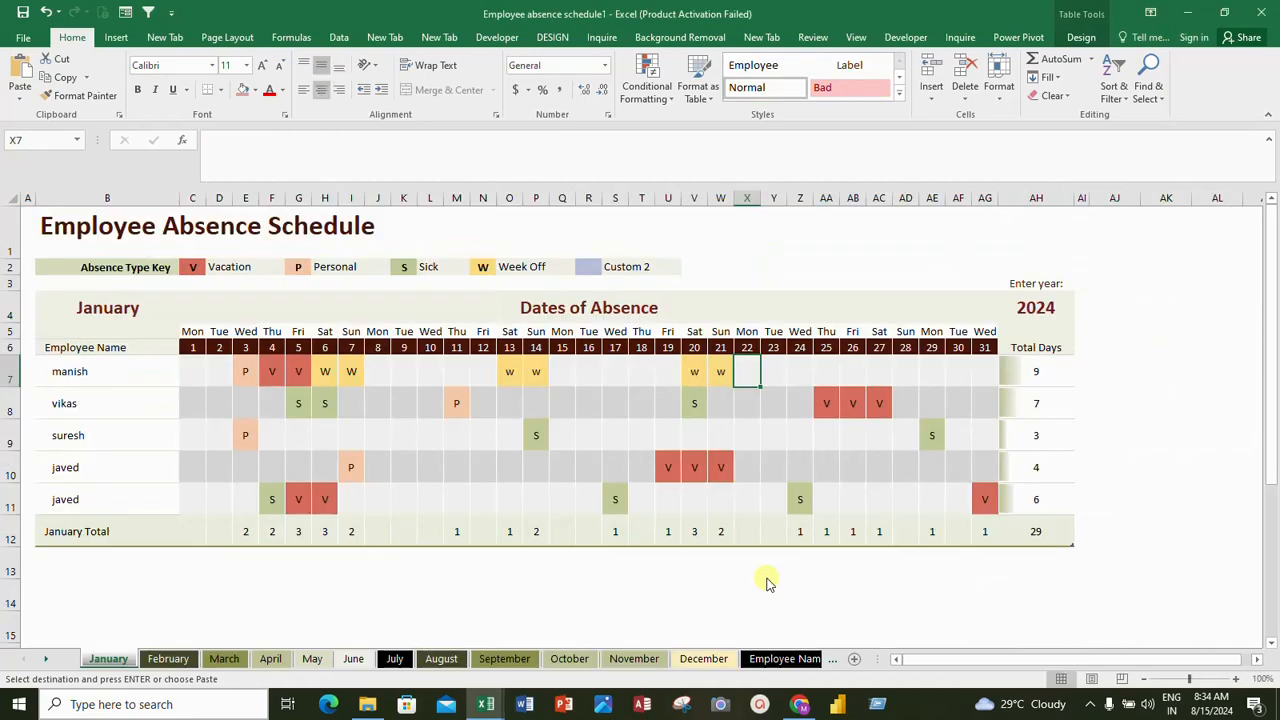
scroll(843, 500, "down", 4)
scroll(846, 504, "up", 4)
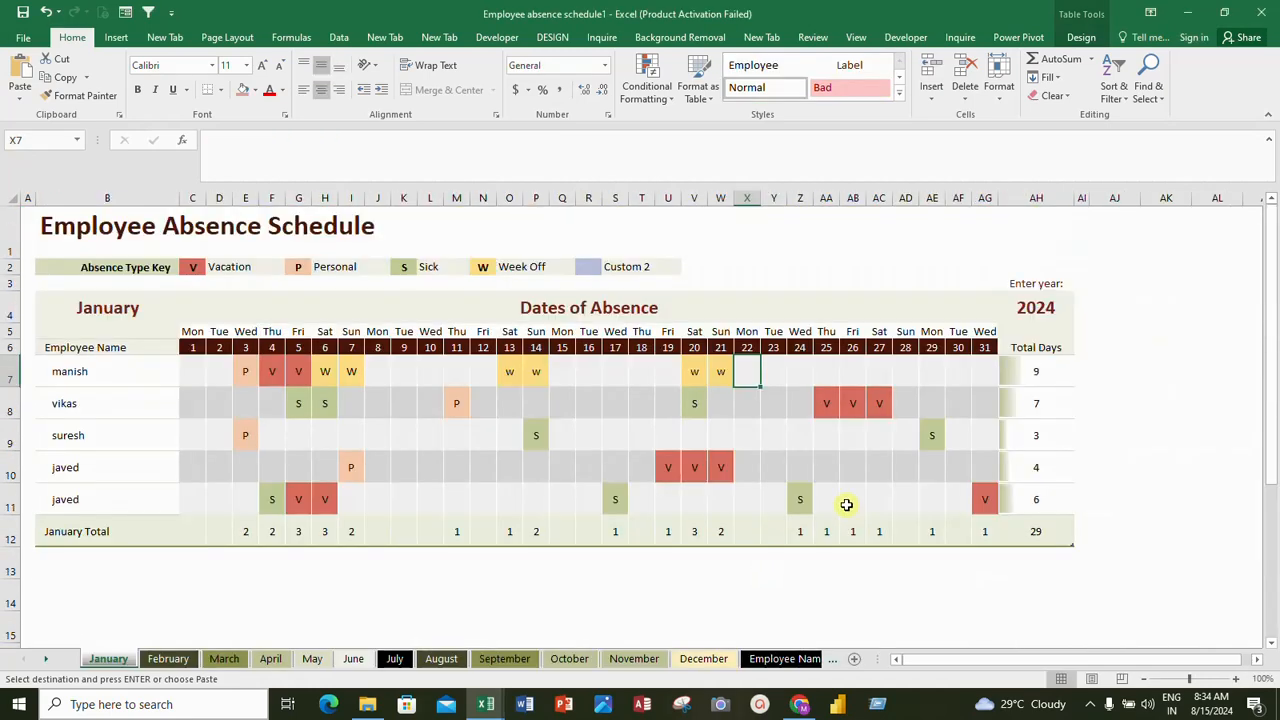
Close the Employee absence schedule1 workbook and filter the file list to the .pptx extension with the Extension slicer
left_click(1266, 13)
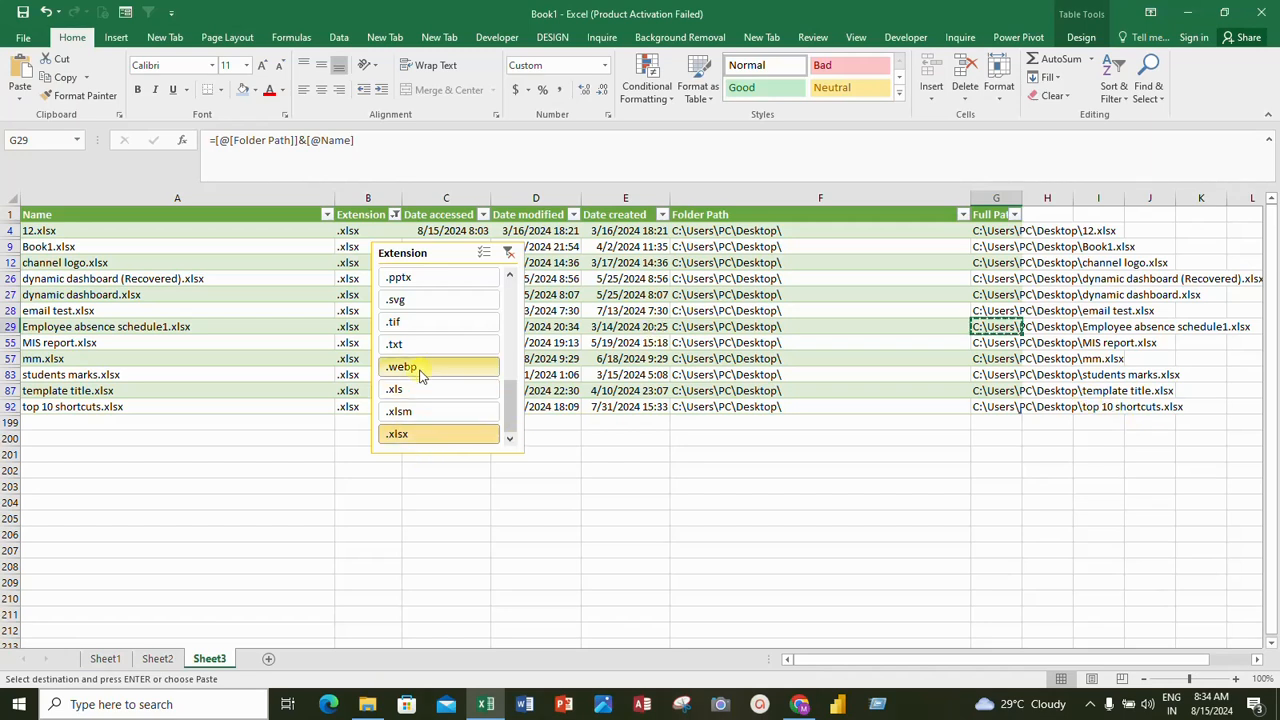
left_click(422, 284)
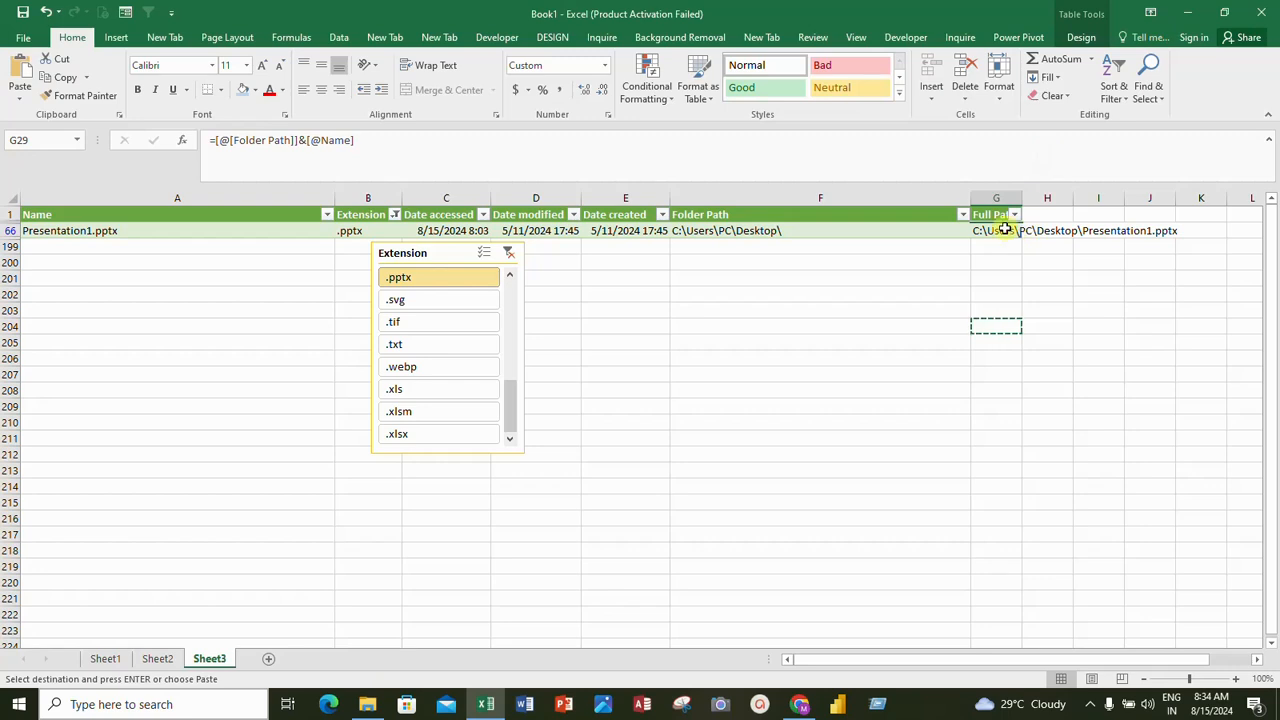
Copy the full path of Presentation1.pptx from G66, open the presentation in PowerPoint through the Windows Run dialog, and close it again
left_click(1003, 230)
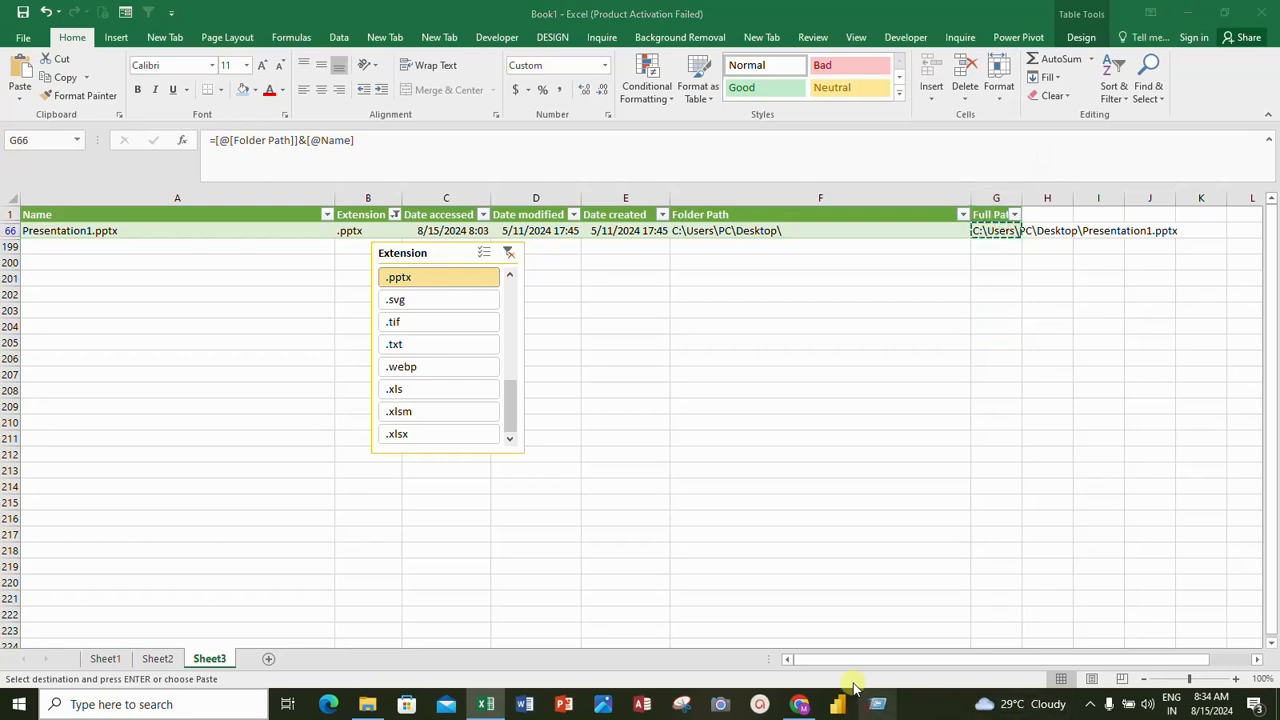
key("super+r")
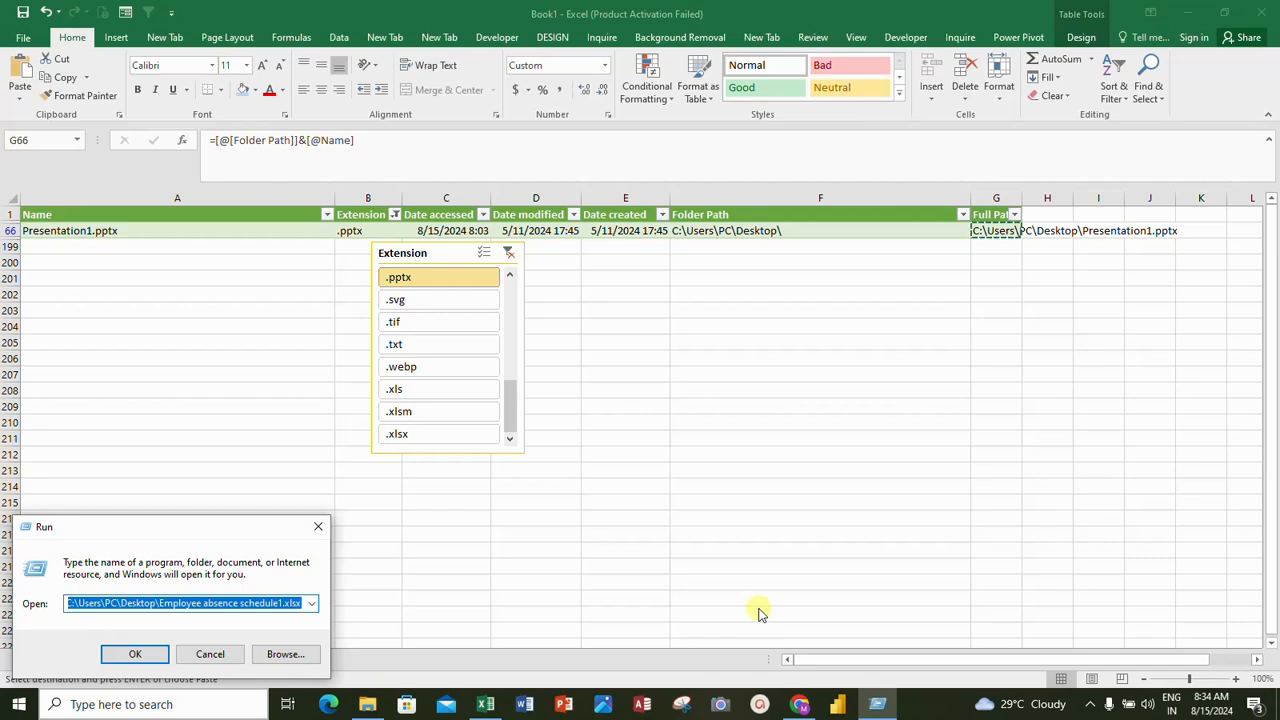
key("ctrl+v")
key("Return")
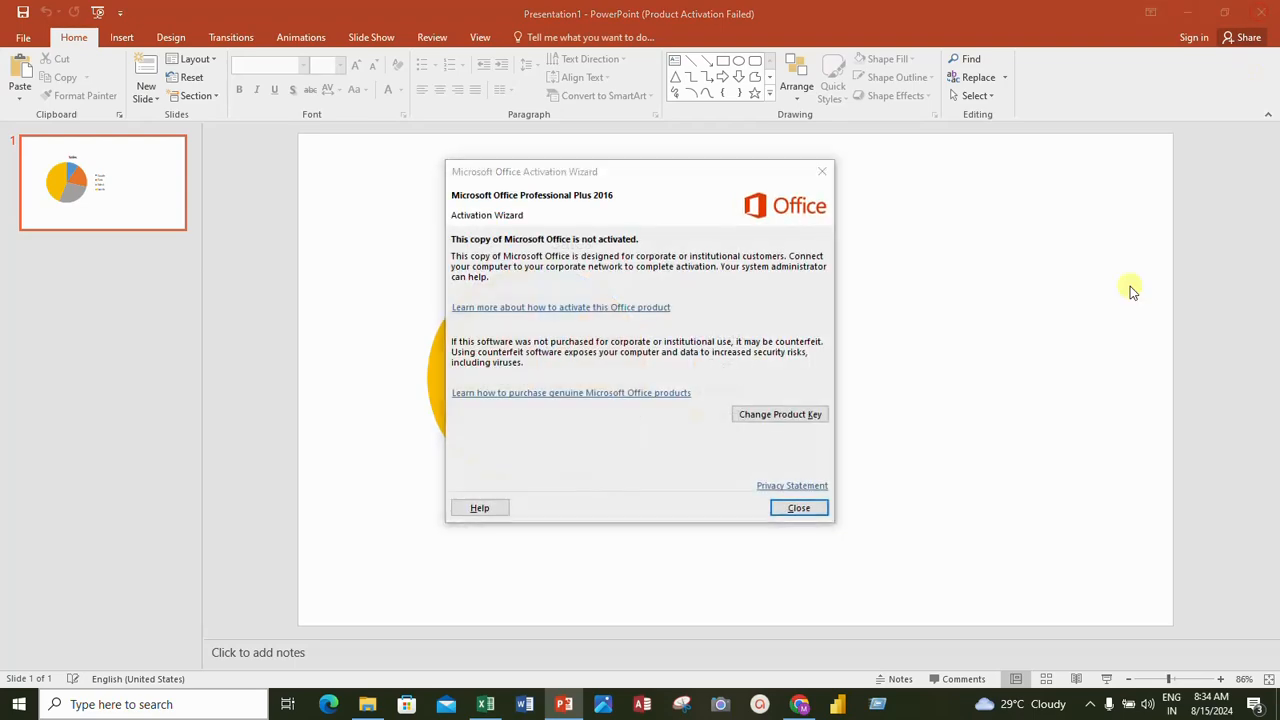
left_click(799, 508)
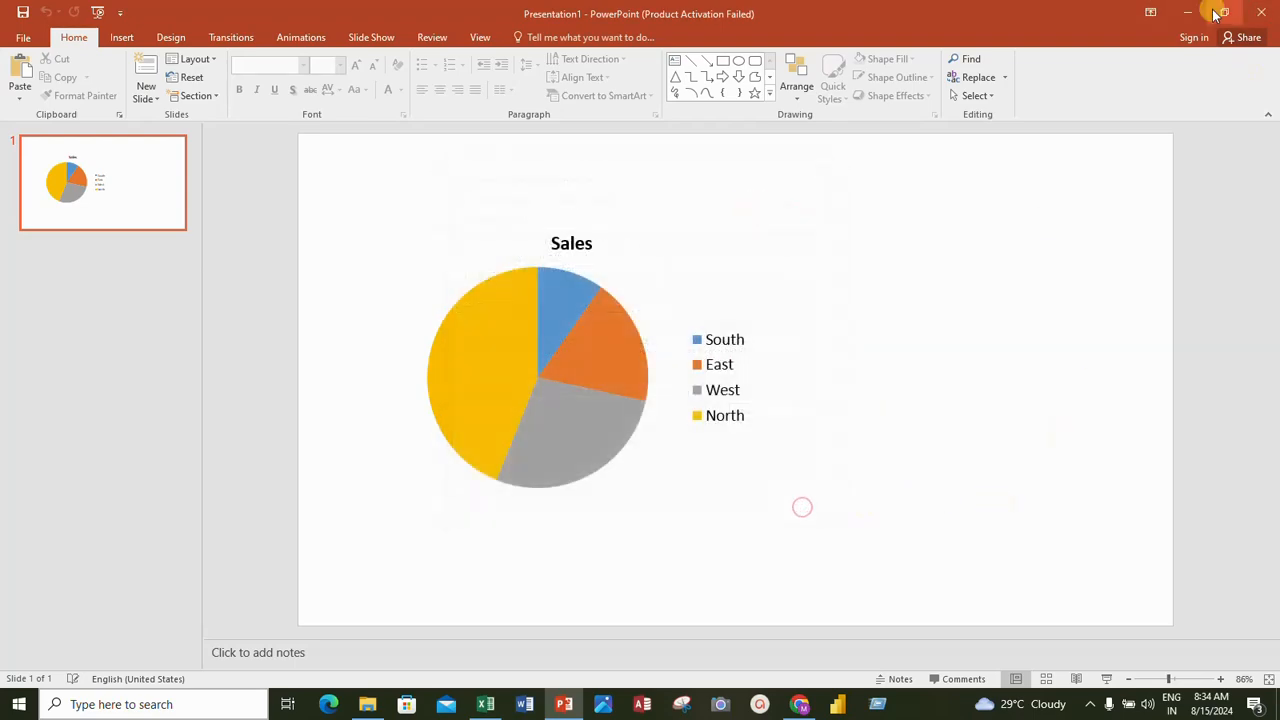
left_click(1266, 8)
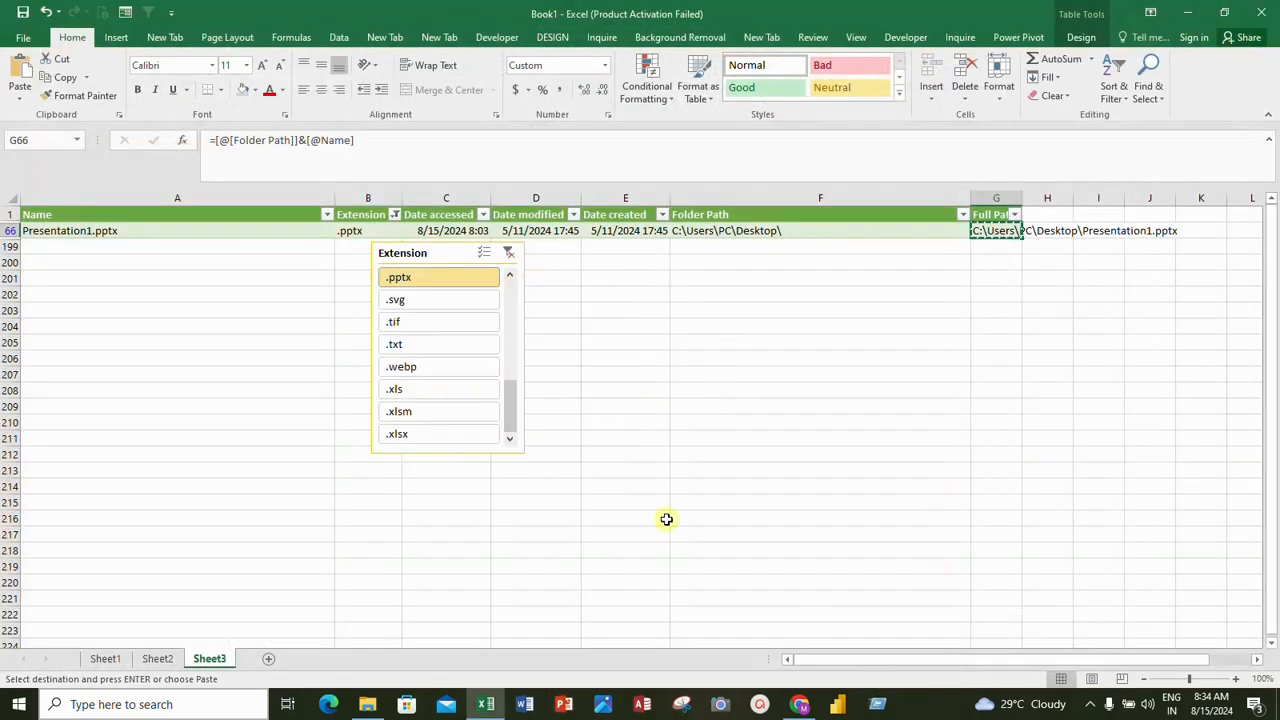